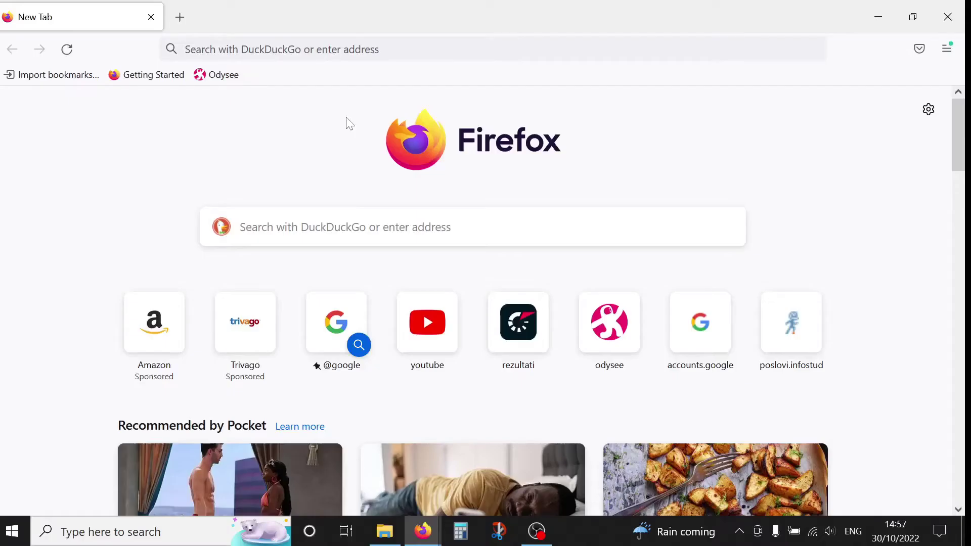
Step: Search the web for "openxcom forum" and open the OpenXcom Forum index page
left_click(360, 230)
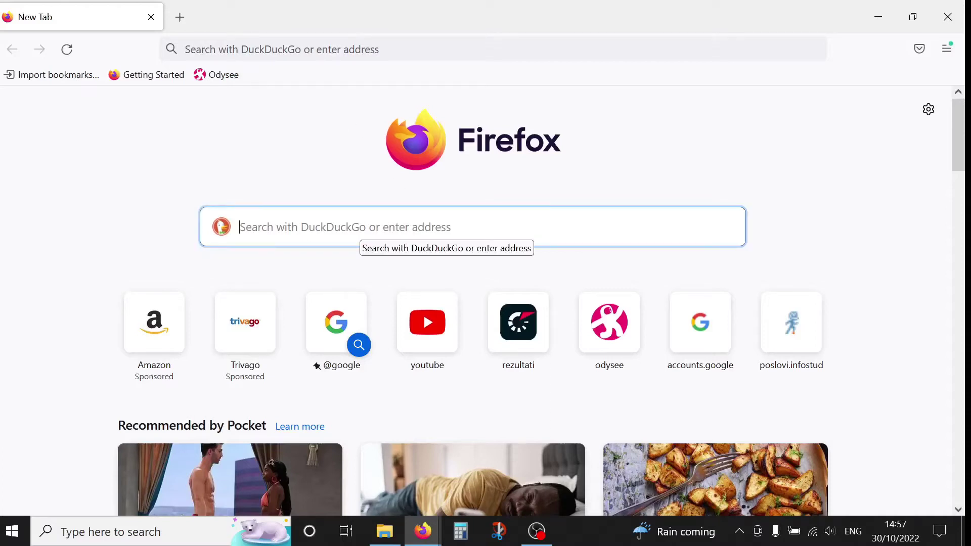
type("open")
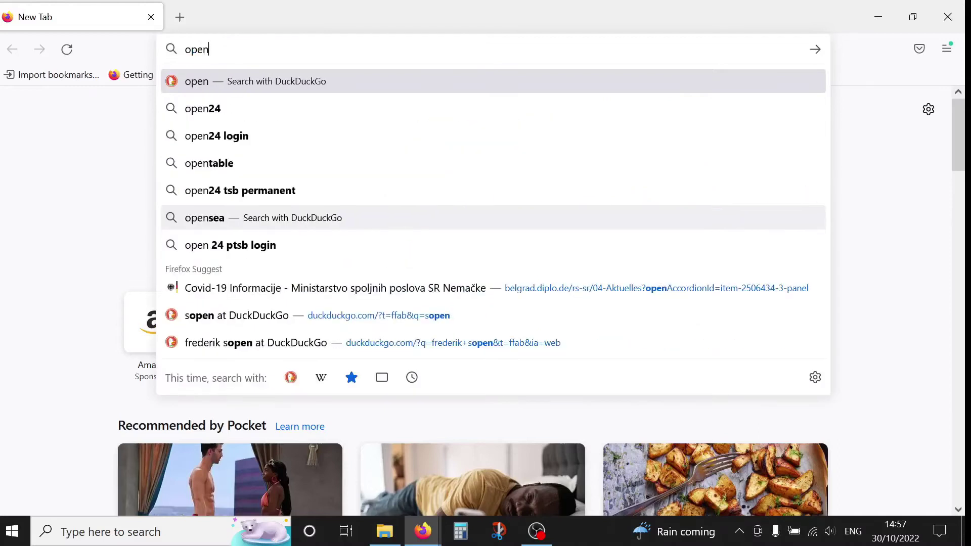
type("xcom forum")
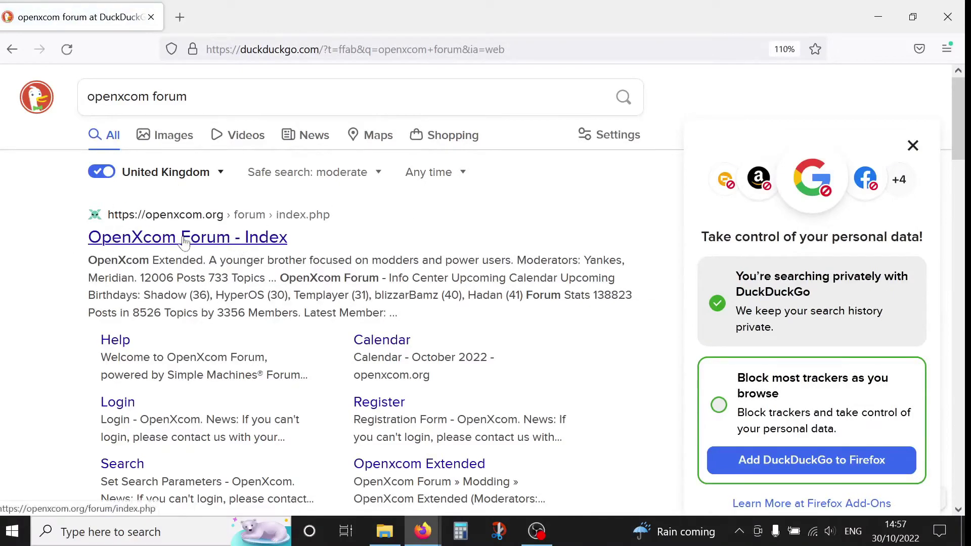
left_click(208, 241)
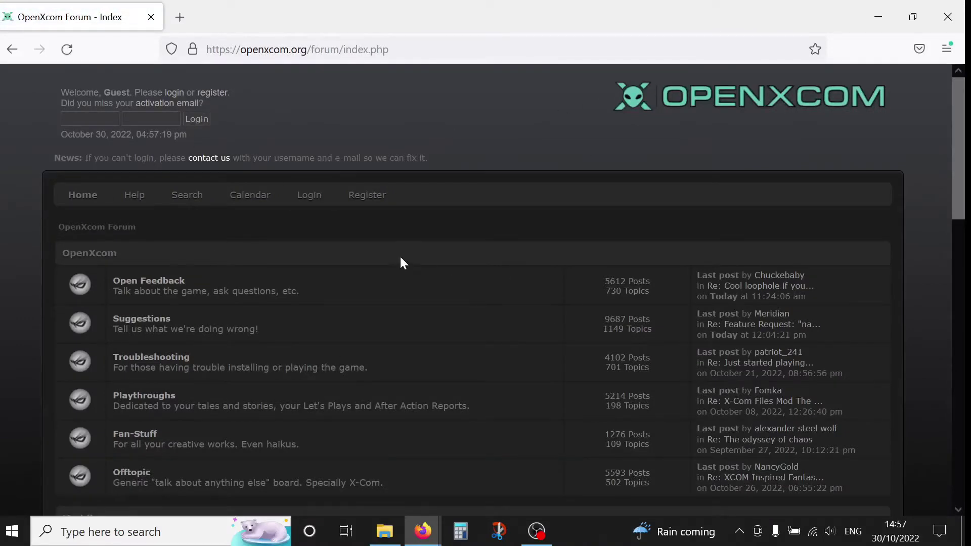
Step: Go to the XPiratez child board under Released Mods and open the pinned [MAIN] XPiratez N2 Apocalyptic Edition thread
scroll(403, 262, "down", 2)
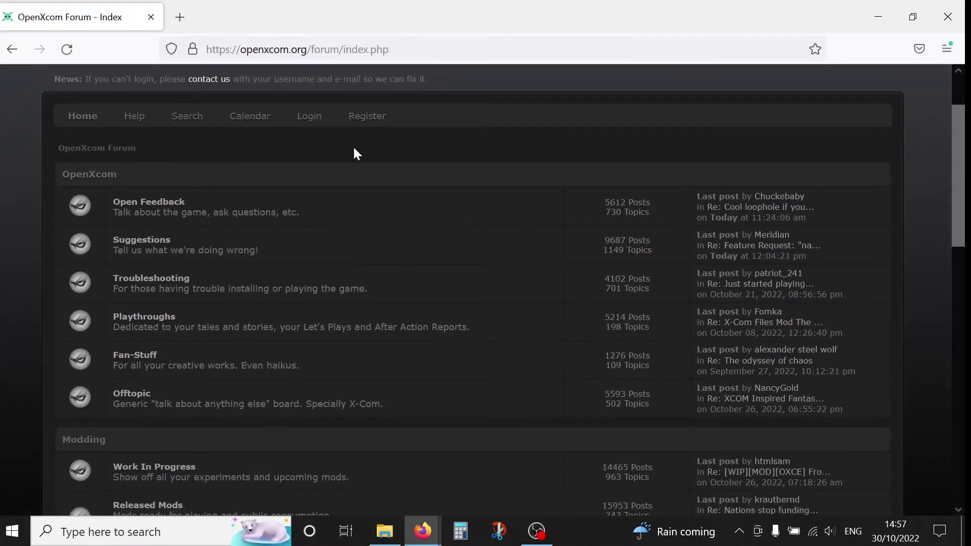
scroll(354, 149, "down", 6)
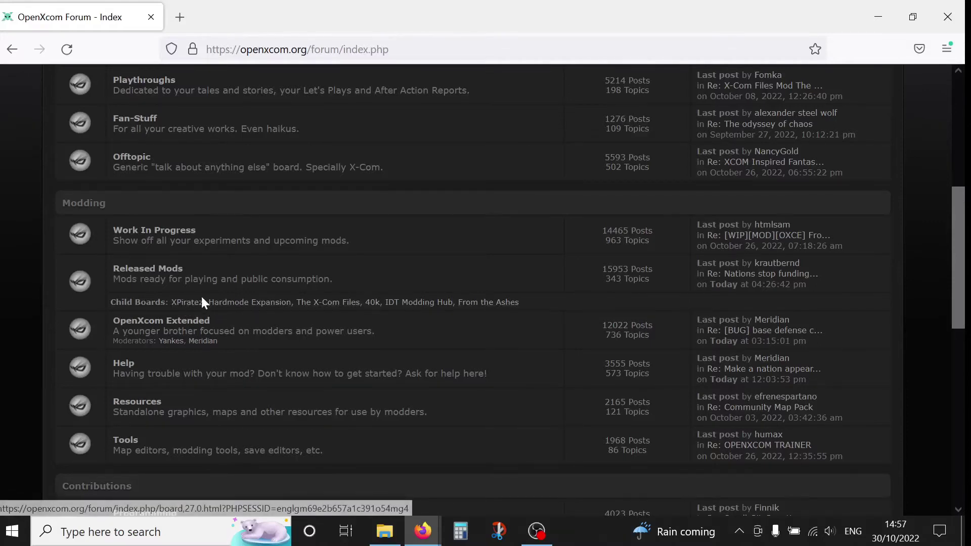
left_click(187, 304)
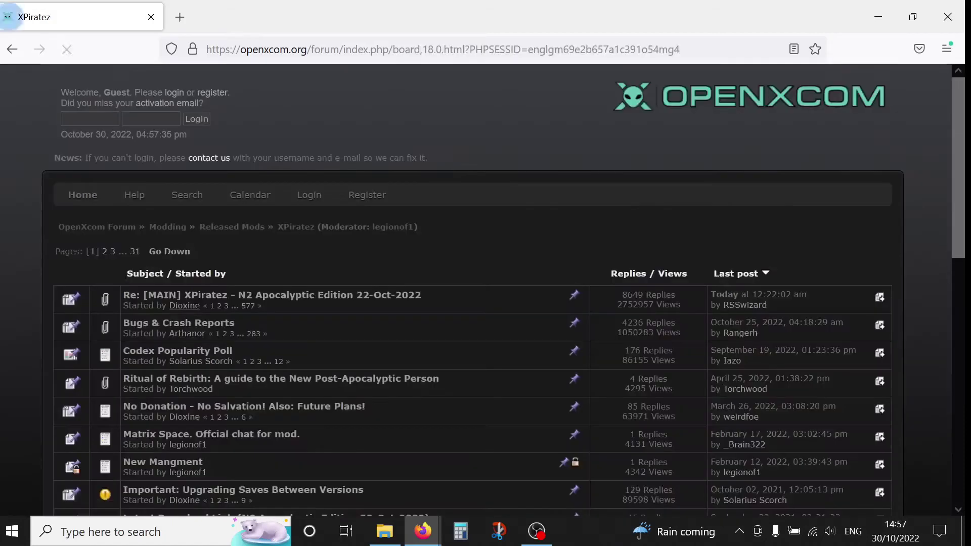
left_click(338, 303)
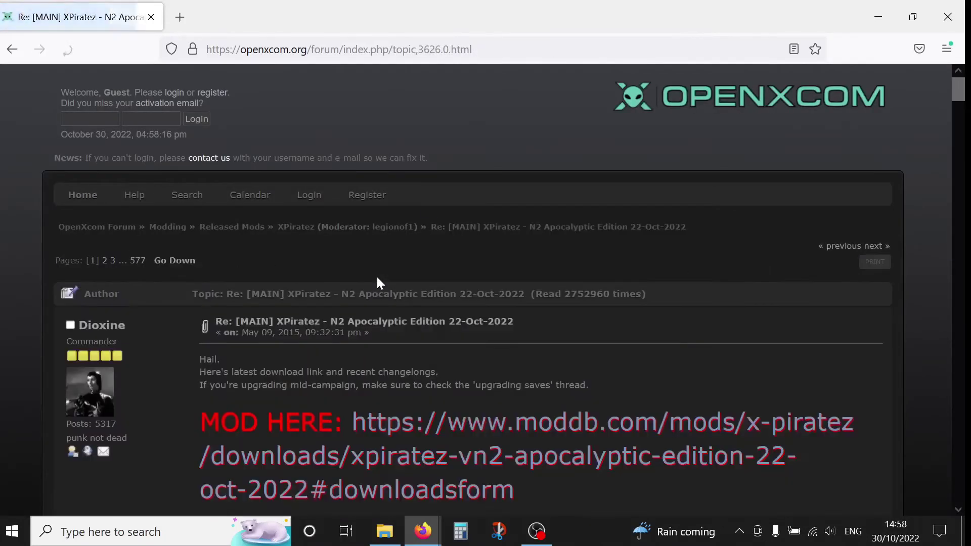
Step: Examine the download link and version changelogs in the thread's first post
scroll(380, 270, "down", 5)
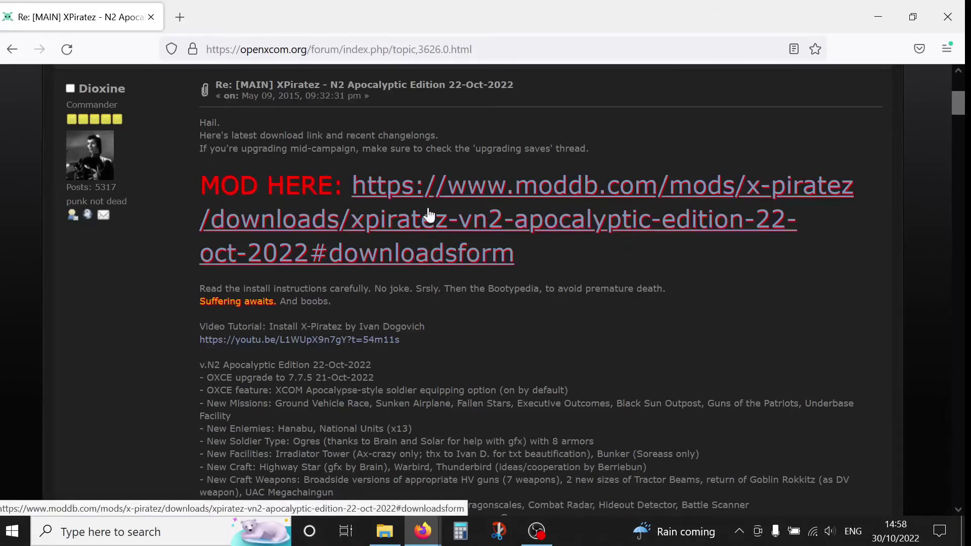
scroll(370, 199, "down", 5)
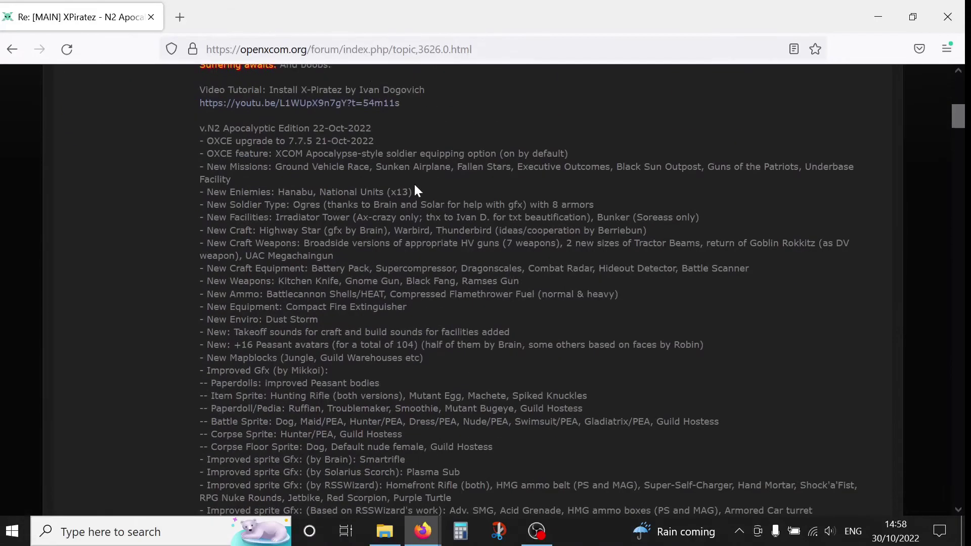
scroll(360, 220, "down", 15)
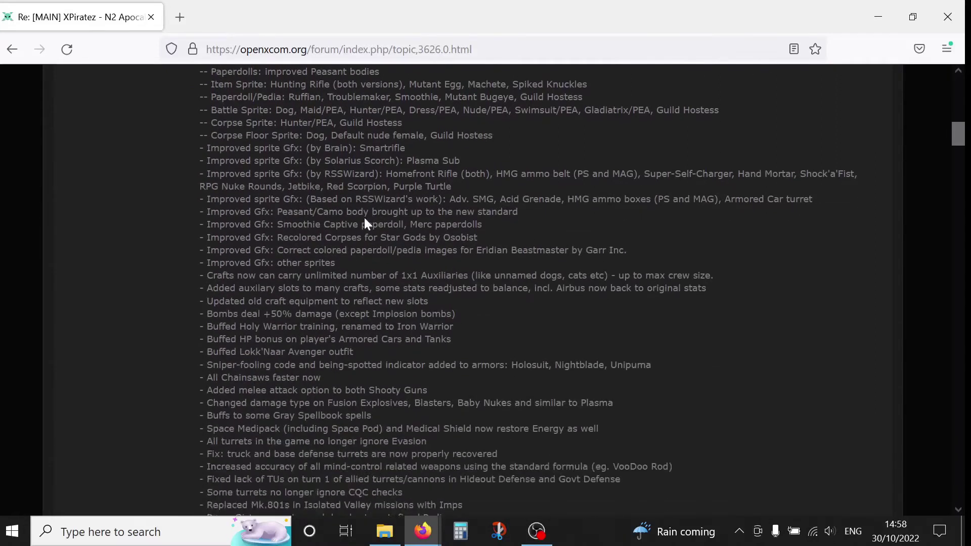
scroll(363, 217, "down", 5)
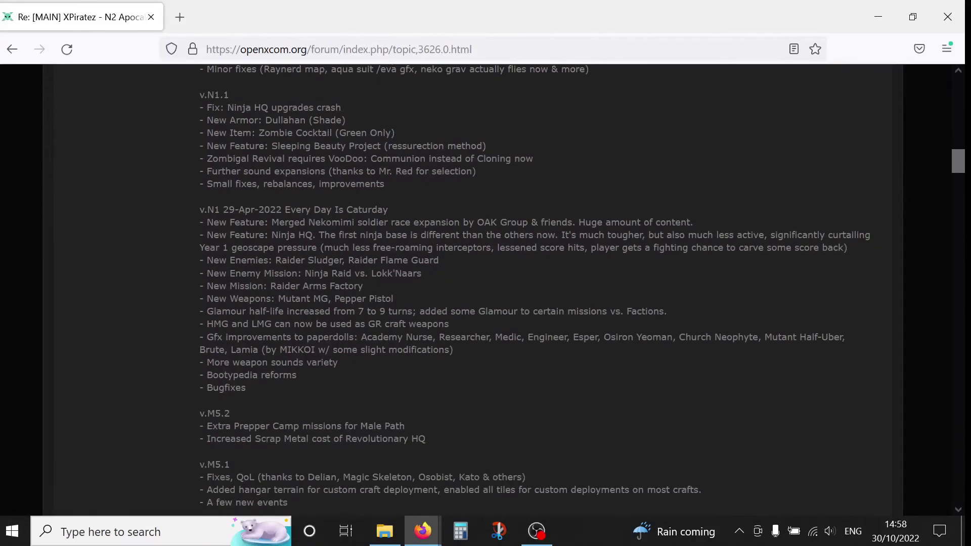
scroll(356, 213, "down", 20)
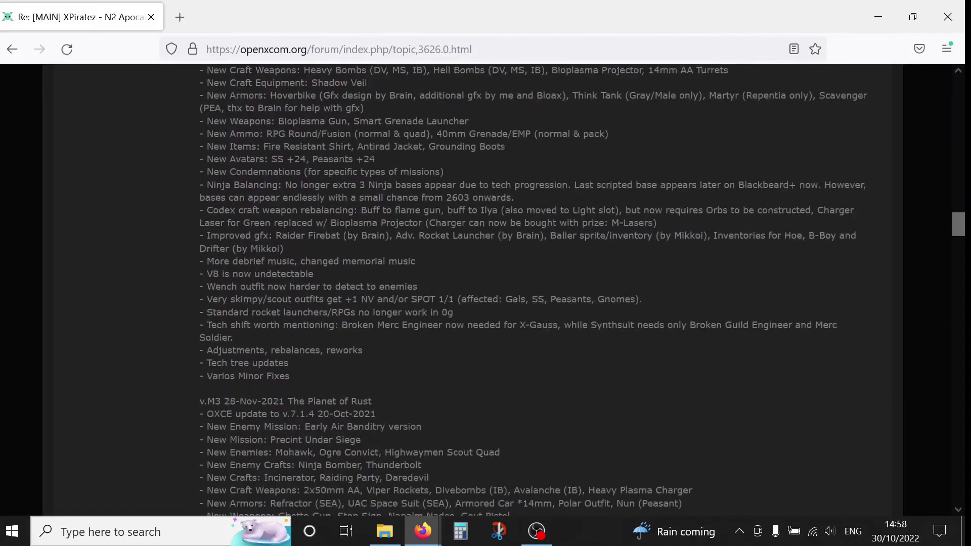
scroll(357, 212, "up", 20)
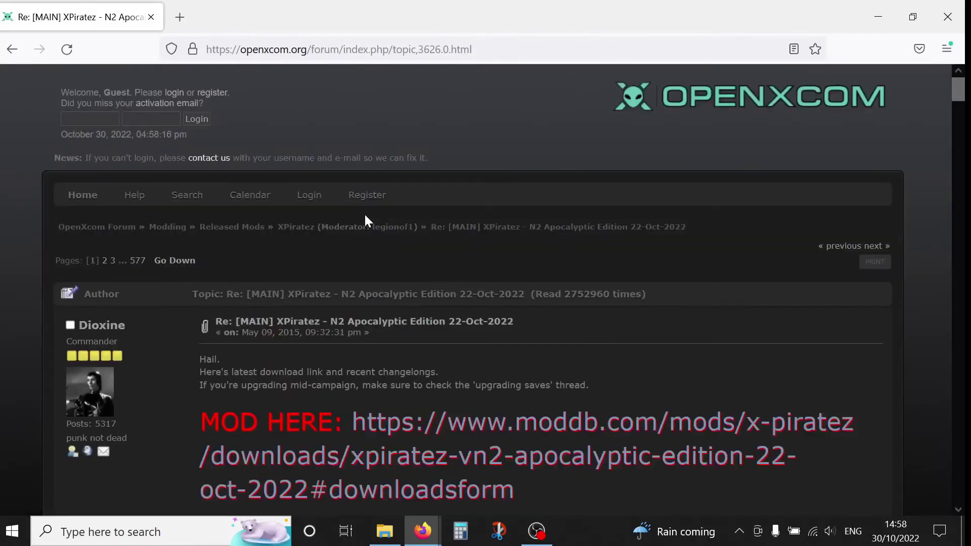
Step: Follow the MOD HERE link to ModDB, download Dioxine_XPiratez_N2_1_0.rar, and show the downloaded archive in its folder
scroll(364, 213, "down", 2)
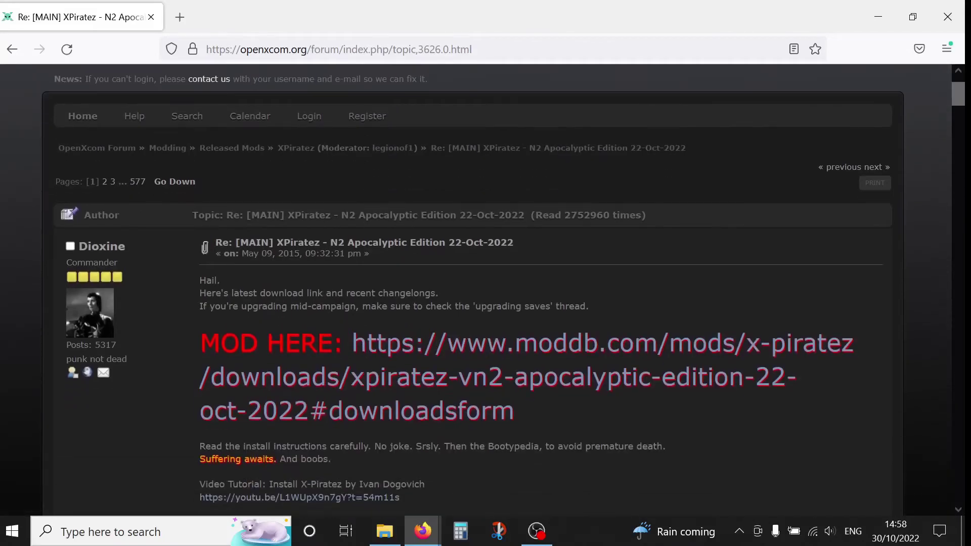
left_click(475, 346)
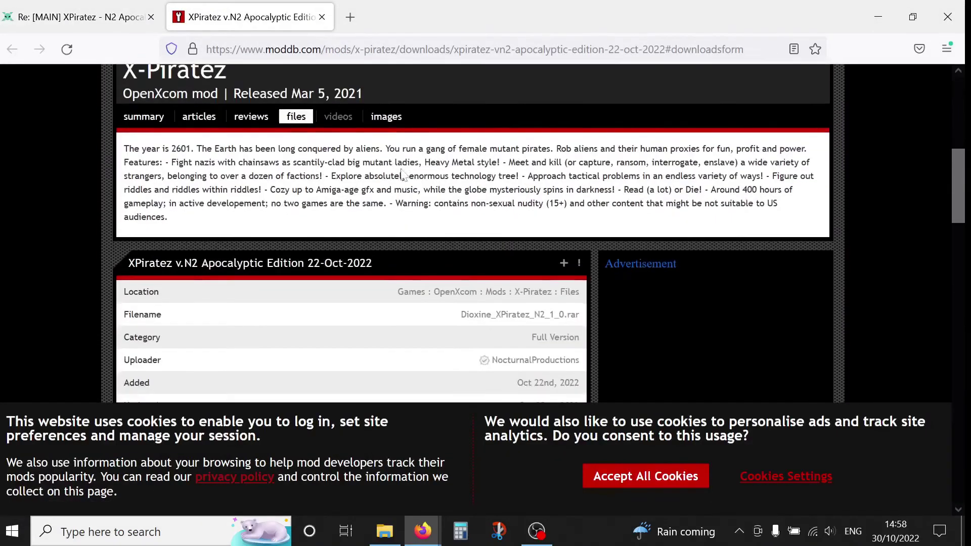
scroll(382, 157, "down", 3)
scroll(382, 157, "up", 2)
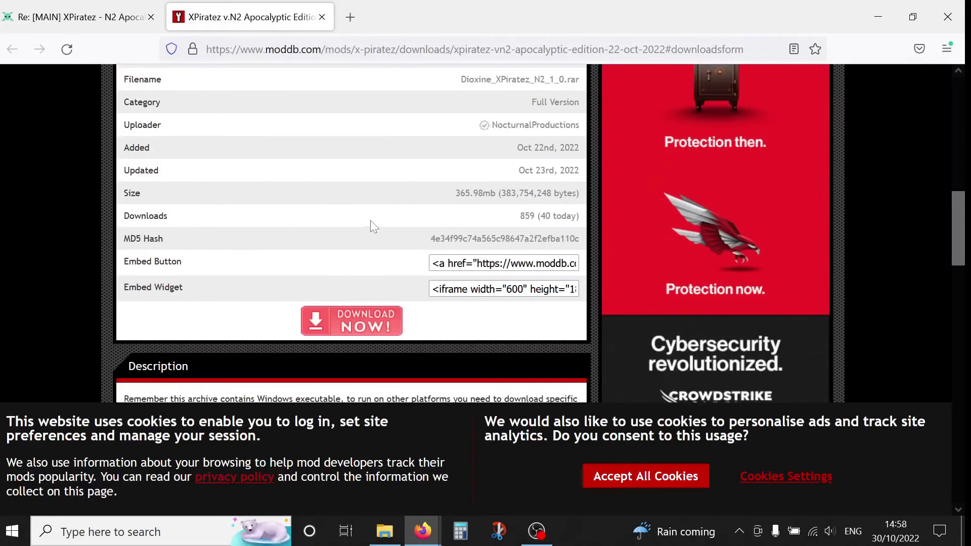
left_click(349, 326)
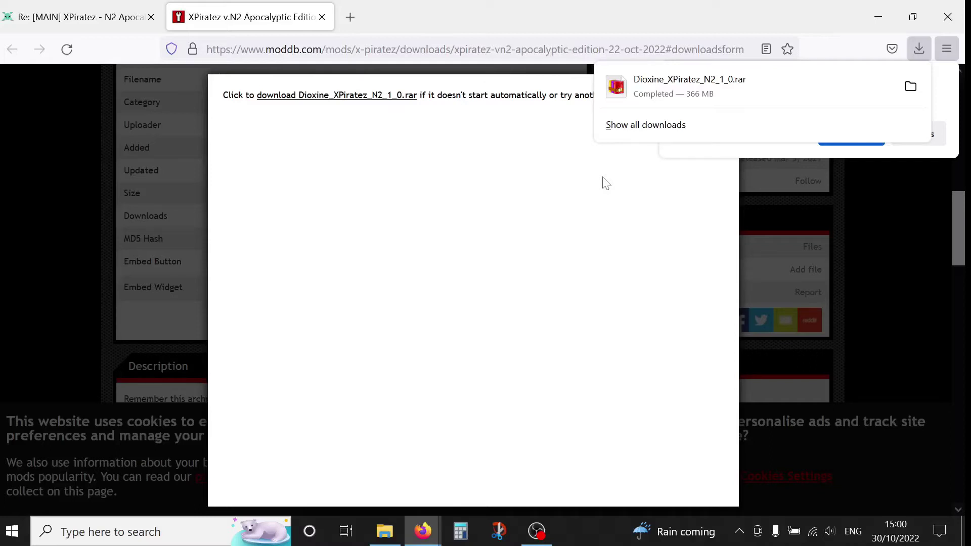
left_click(917, 86)
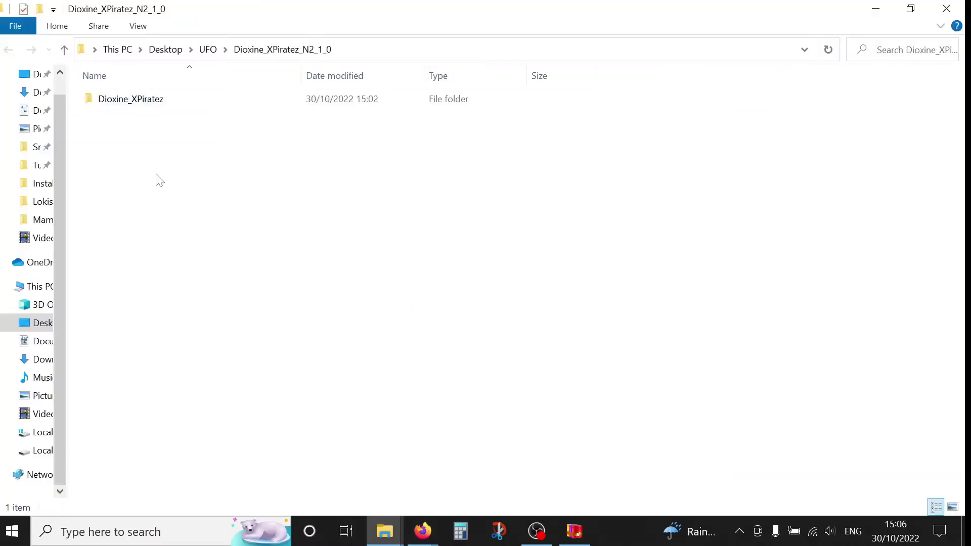
Step: Open the extracted Dioxine_XPiratez folder, try to run OpenXcomEx.exe, and dismiss its console window
double_click(122, 104)
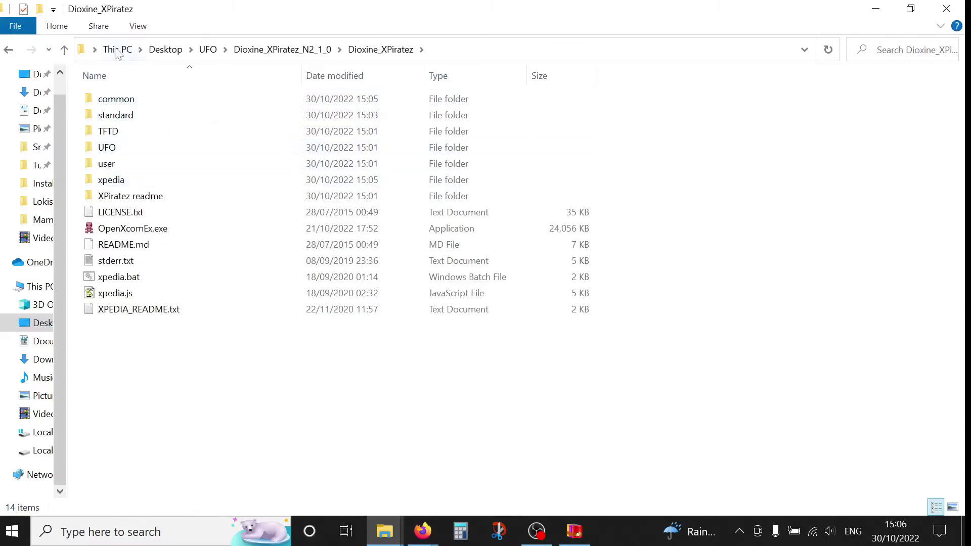
double_click(125, 228)
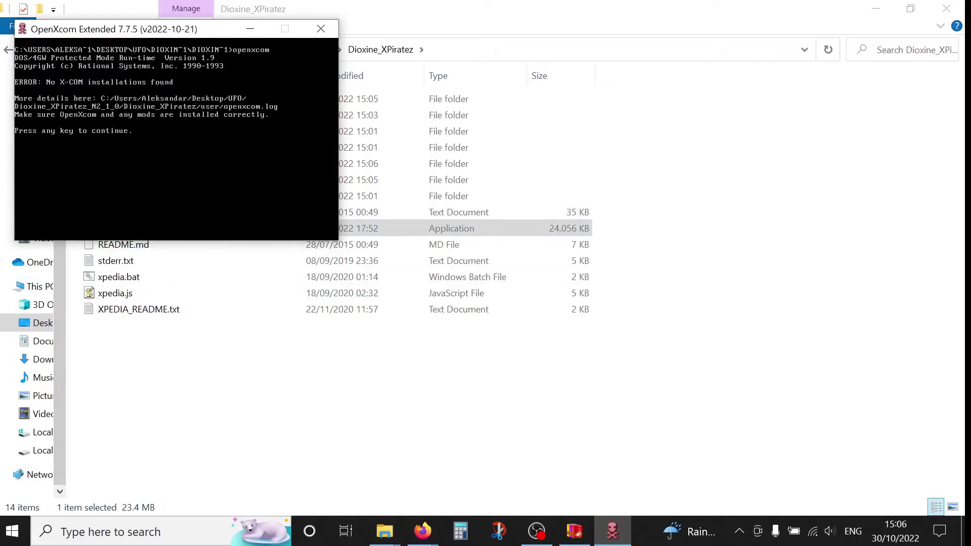
key("Return")
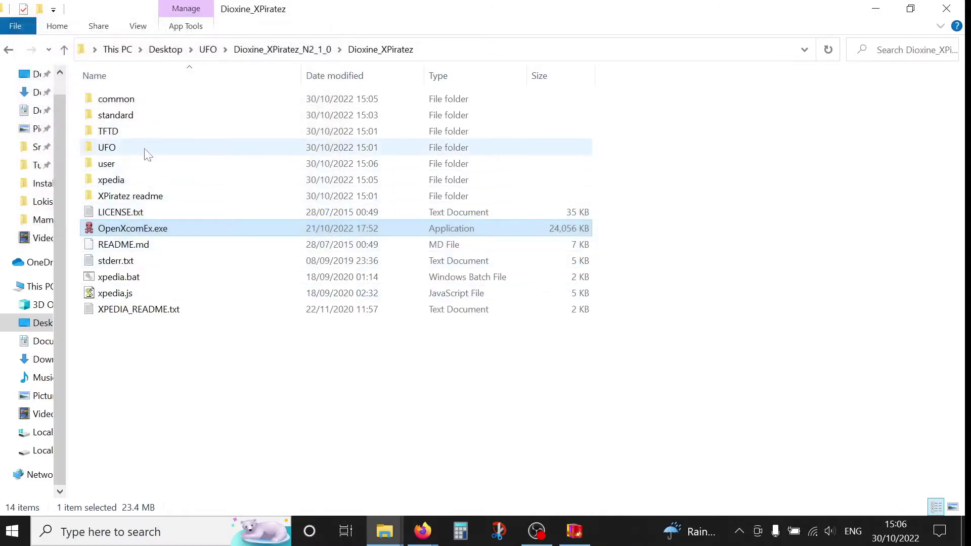
left_click(115, 149)
left_click(108, 132)
left_click(108, 147)
left_click(108, 133)
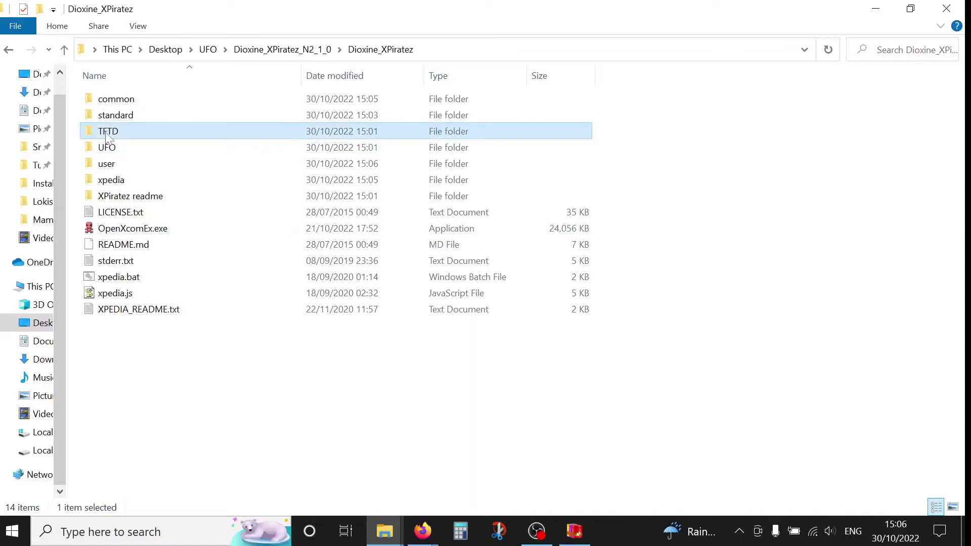
left_click(110, 148)
left_click(112, 134)
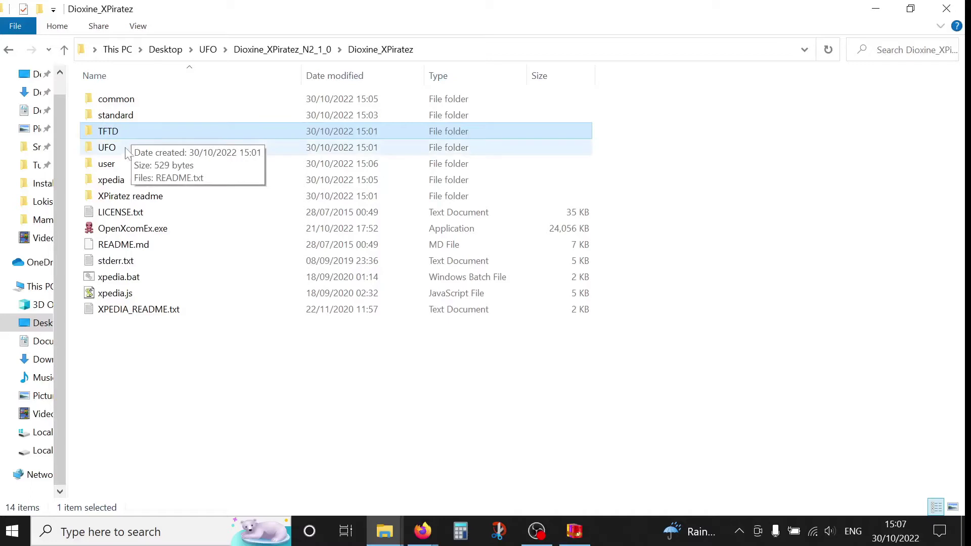
Step: Open README.txt from the UFO subfolder of Dioxine_XPiratez
left_click(124, 151)
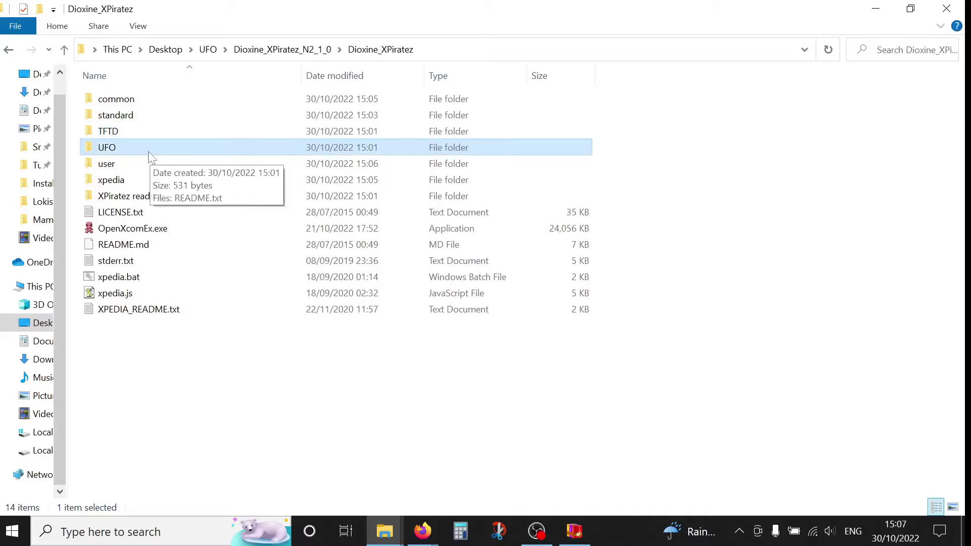
double_click(122, 151)
double_click(114, 102)
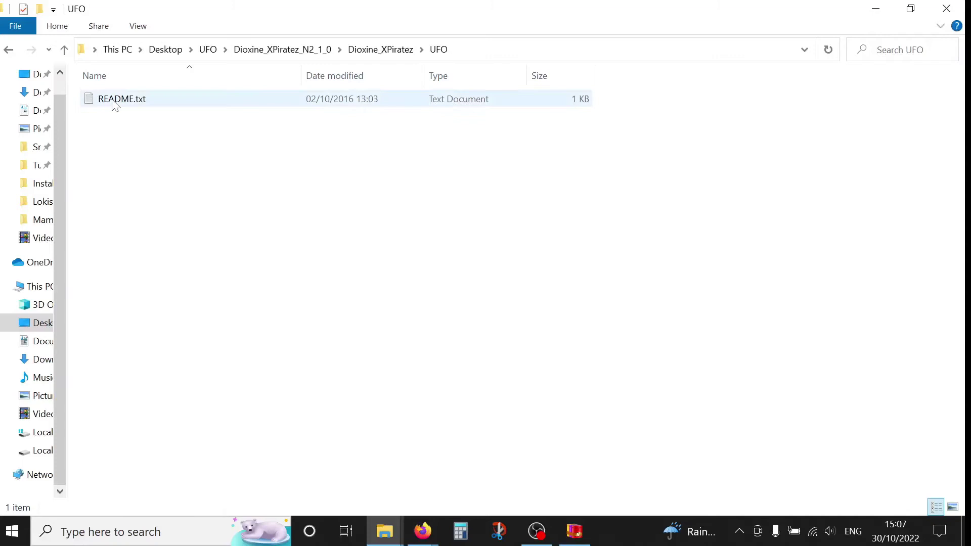
left_click(443, 19)
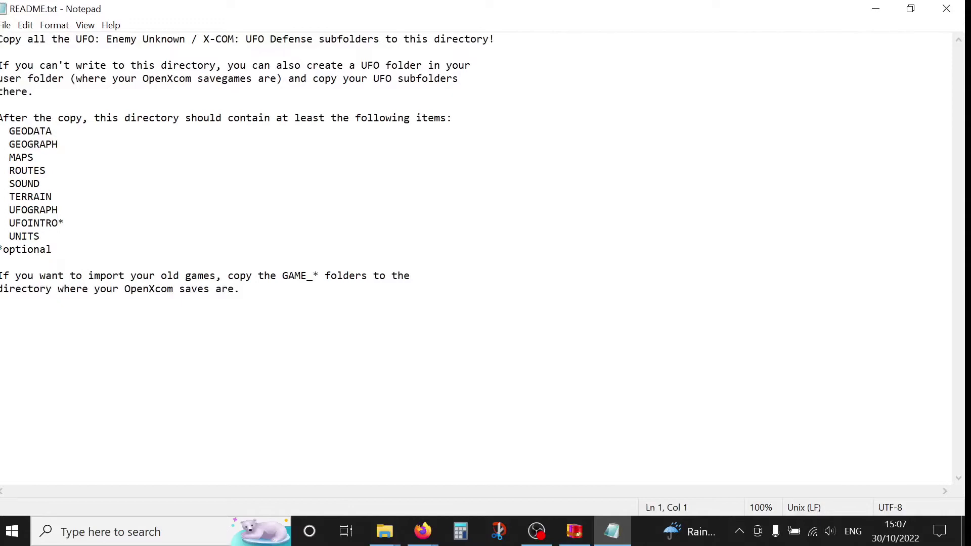
Step: Examine the README's copy instruction and its list of required game subfolders, and minimize the file
left_click_drag(1, 39, 494, 39)
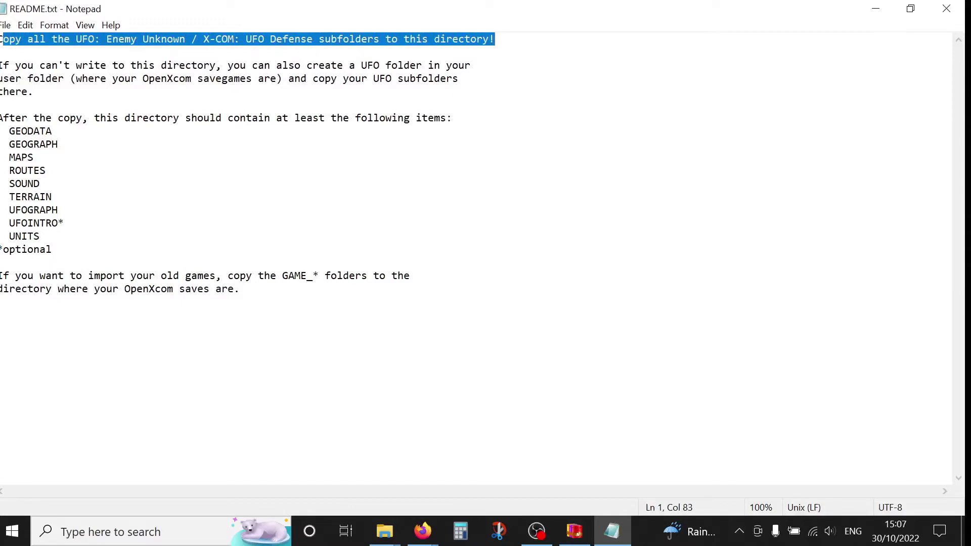
left_click(59, 144)
left_click_drag(2, 118, 53, 131)
left_click(1, 118)
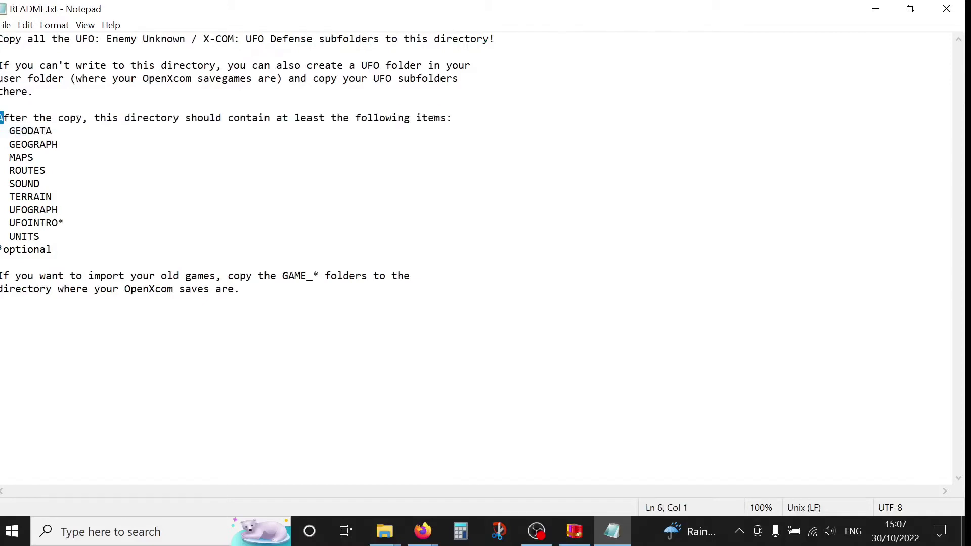
left_click(34, 157)
left_click_drag(9, 131, 39, 236)
left_click(40, 236)
left_click(876, 9)
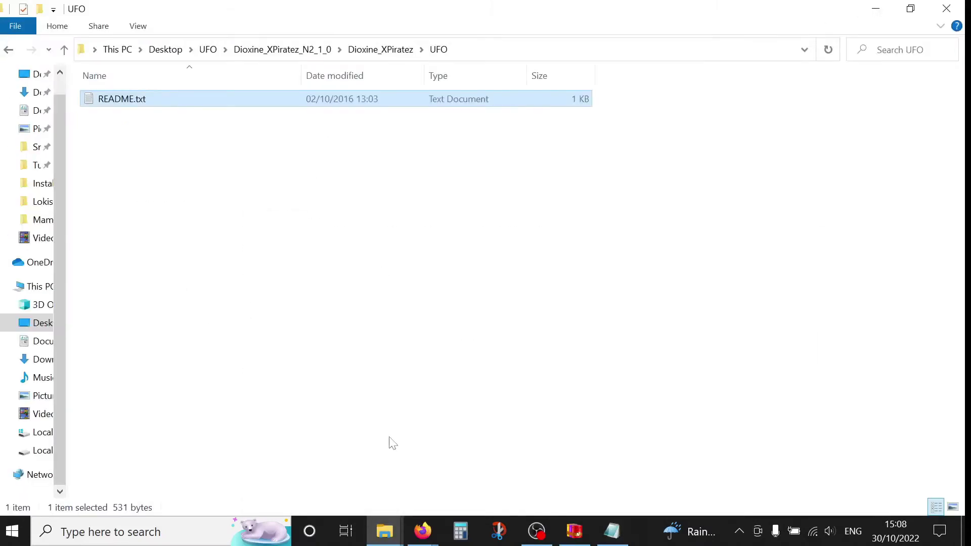
left_click(385, 531)
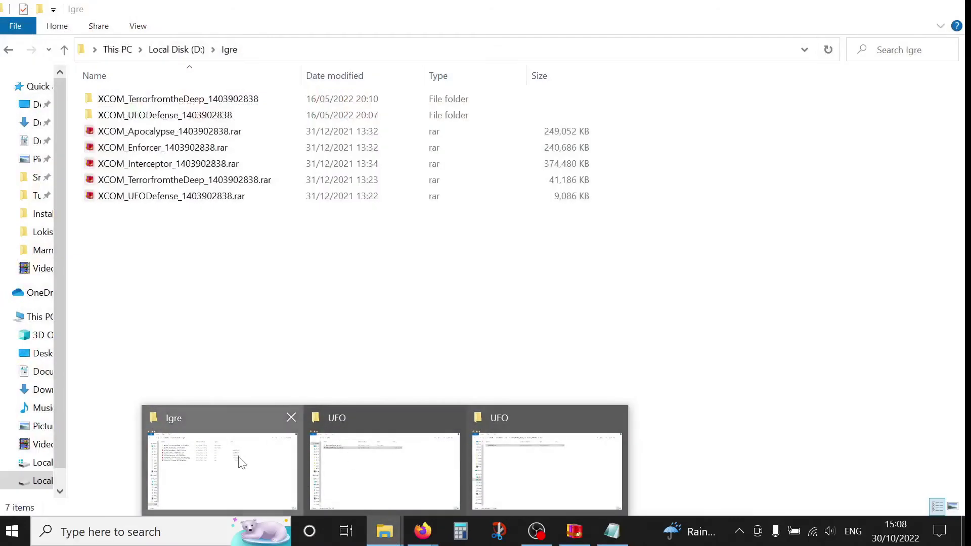
left_click(237, 460)
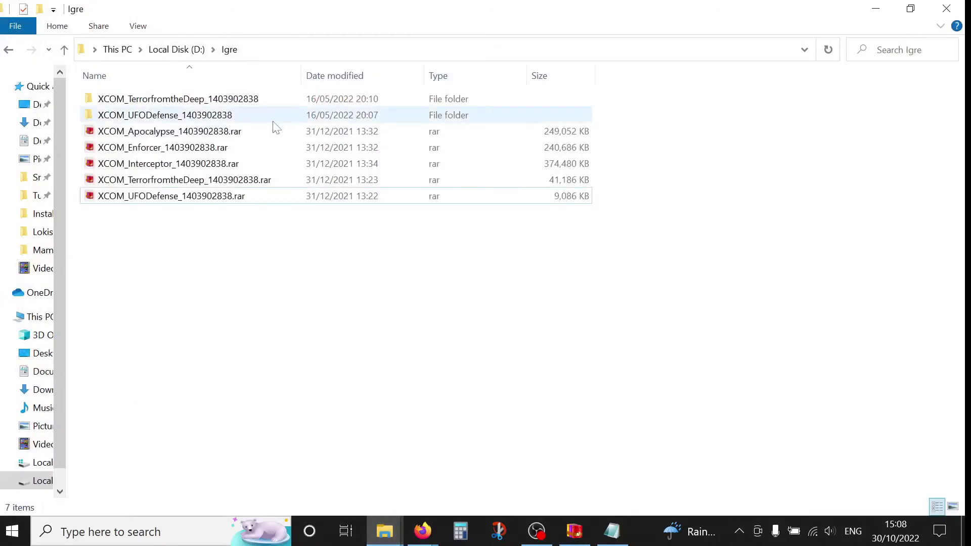
double_click(147, 117)
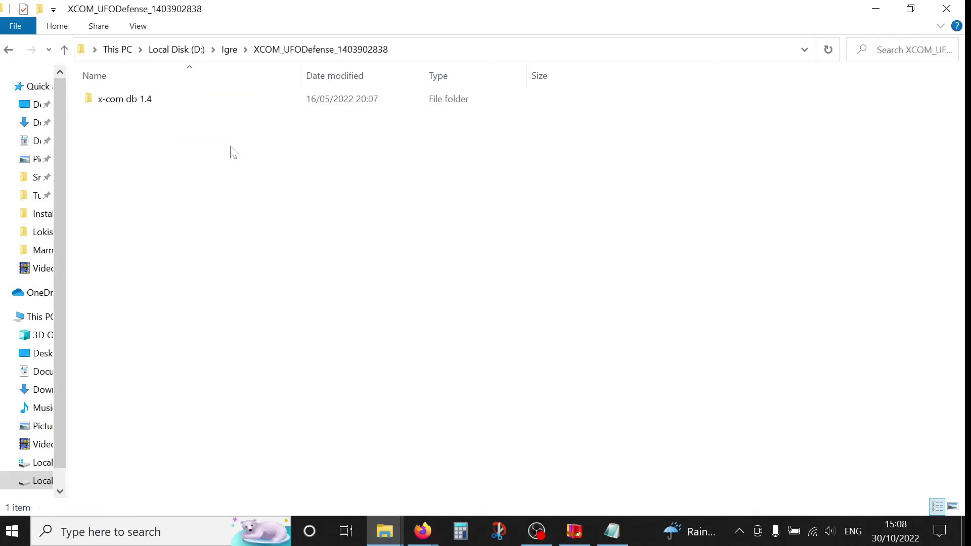
double_click(117, 100)
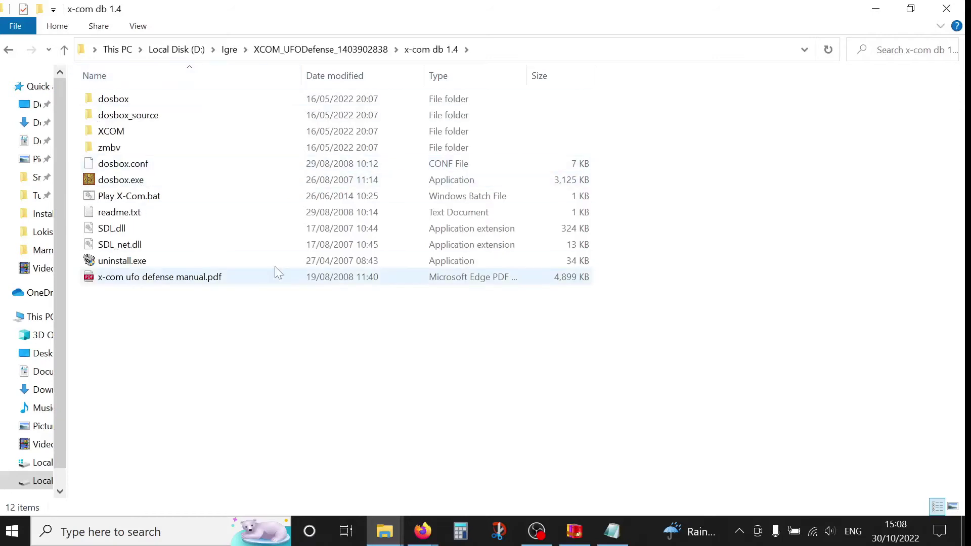
double_click(171, 136)
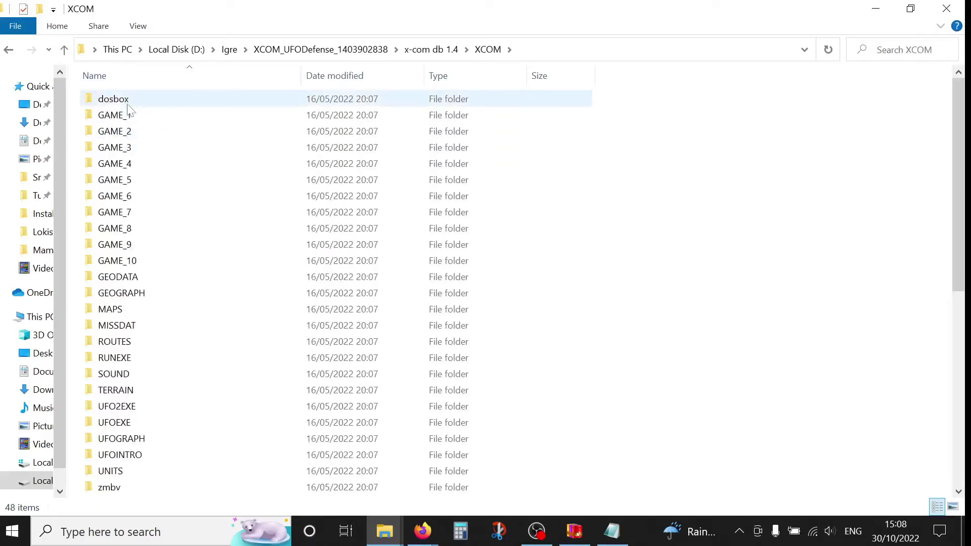
Step: Copy the entire contents of the XCOM folder into the UFO subfolder of Dioxine_XPiratez, skipping the duplicate README.TXT
scroll(201, 195, "down", 8)
scroll(199, 195, "up", 6)
scroll(198, 195, "up", 2)
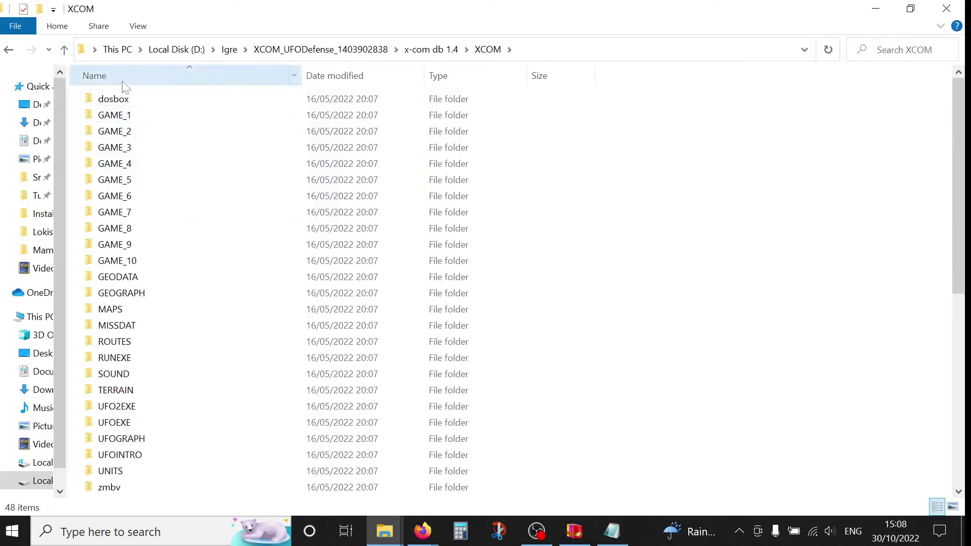
key("ctrl+a")
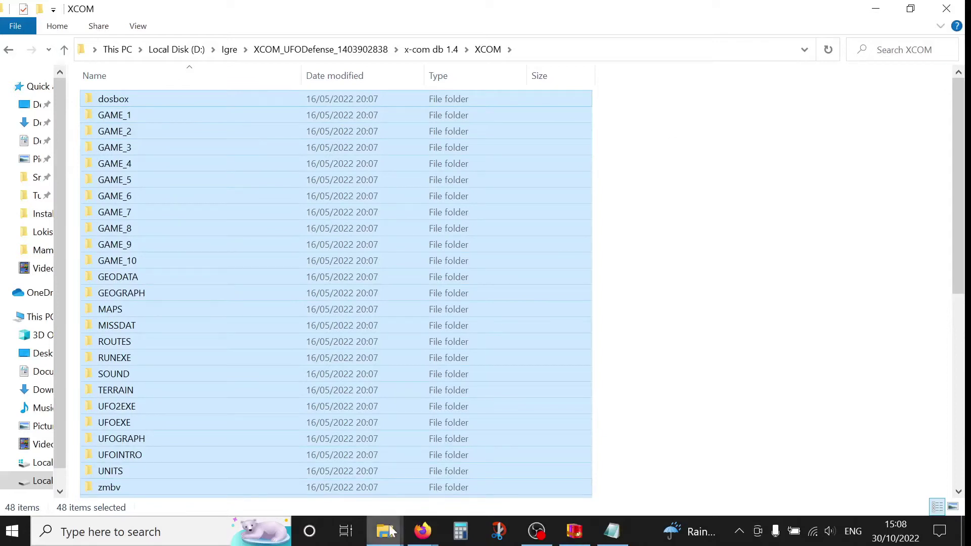
mouse_move(384, 531)
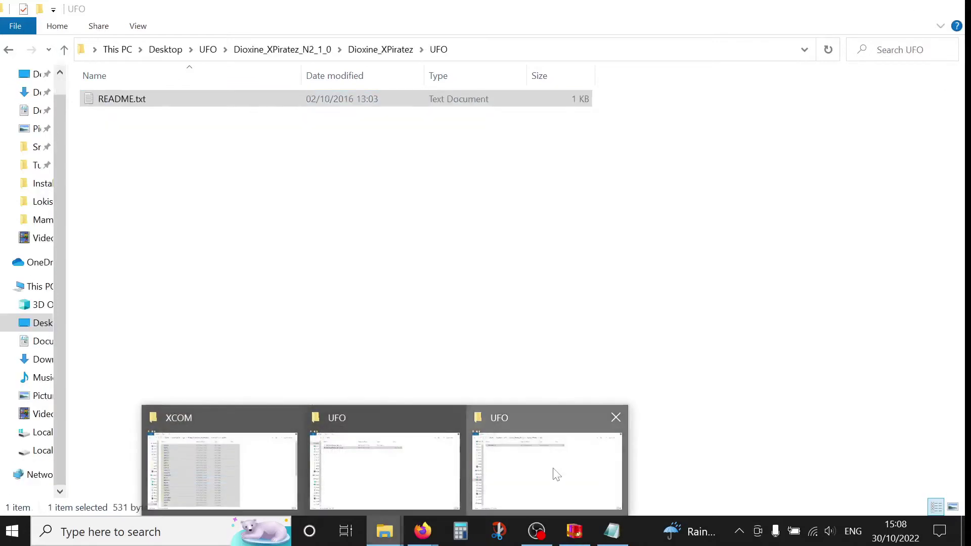
left_click(557, 474)
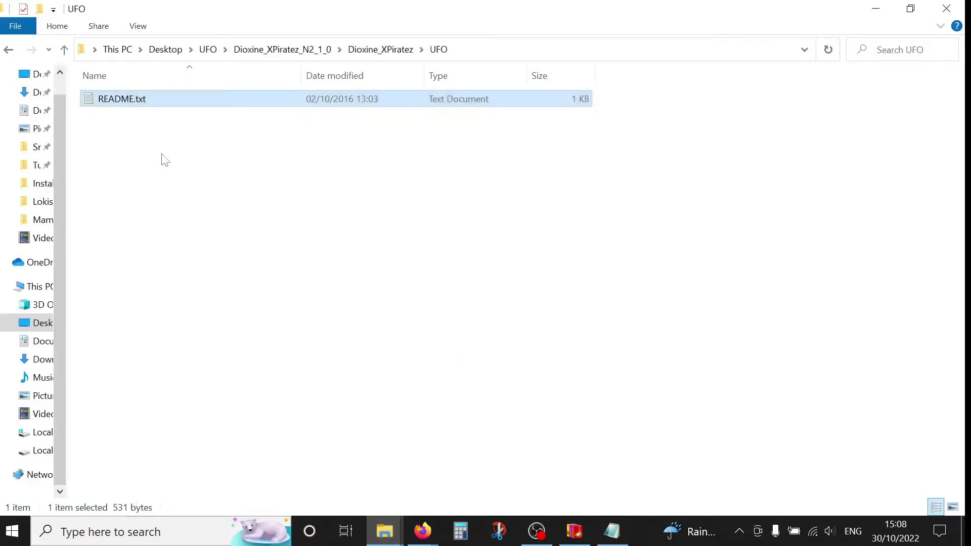
right_click(111, 141)
left_click(171, 272)
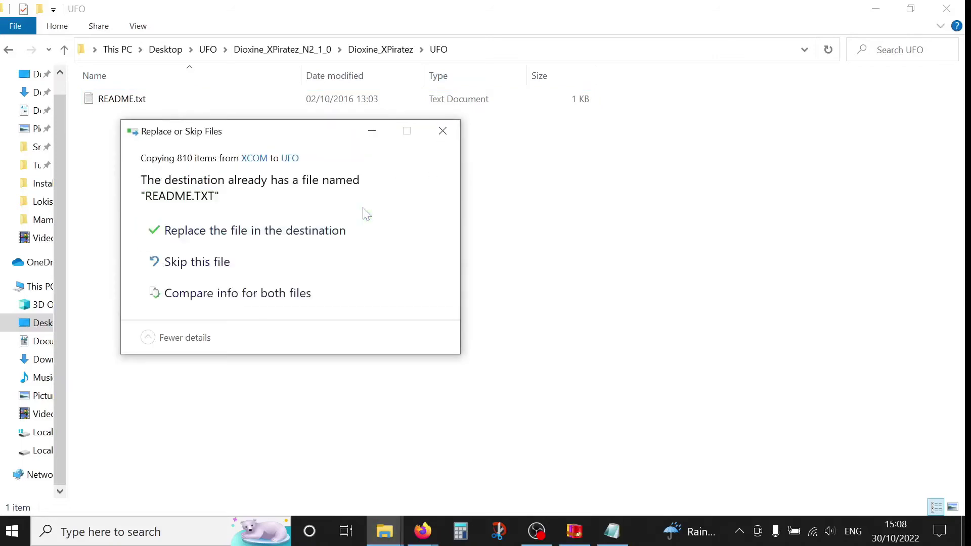
left_click(182, 262)
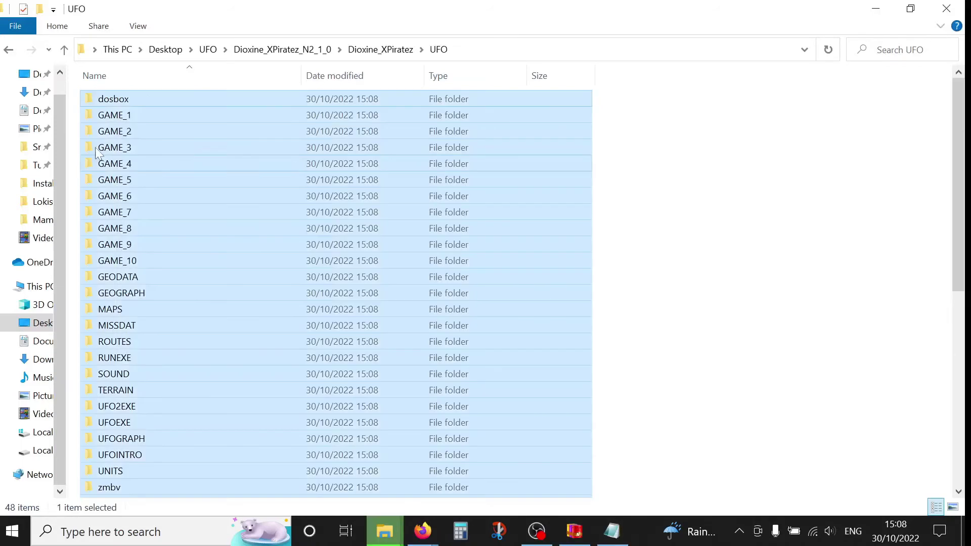
Step: Run OpenXcomEx.exe from Dioxine_XPiratez, check the base game choices in its mod settings, and quit without changing them
left_click(63, 49)
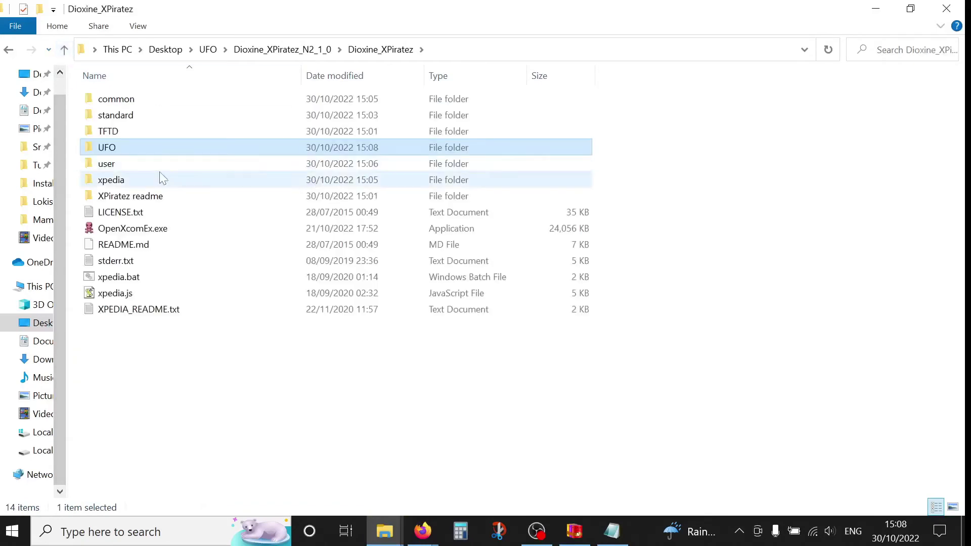
double_click(127, 228)
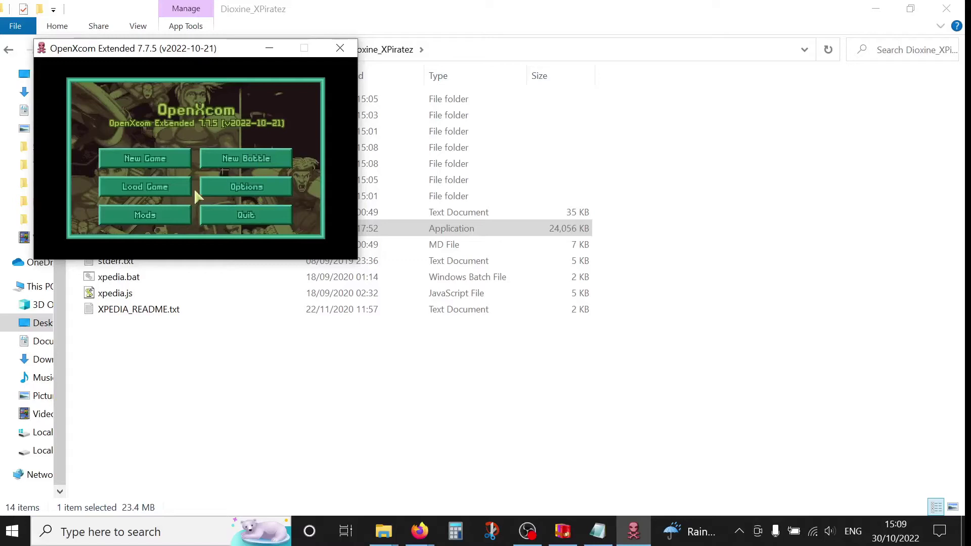
left_click(186, 218)
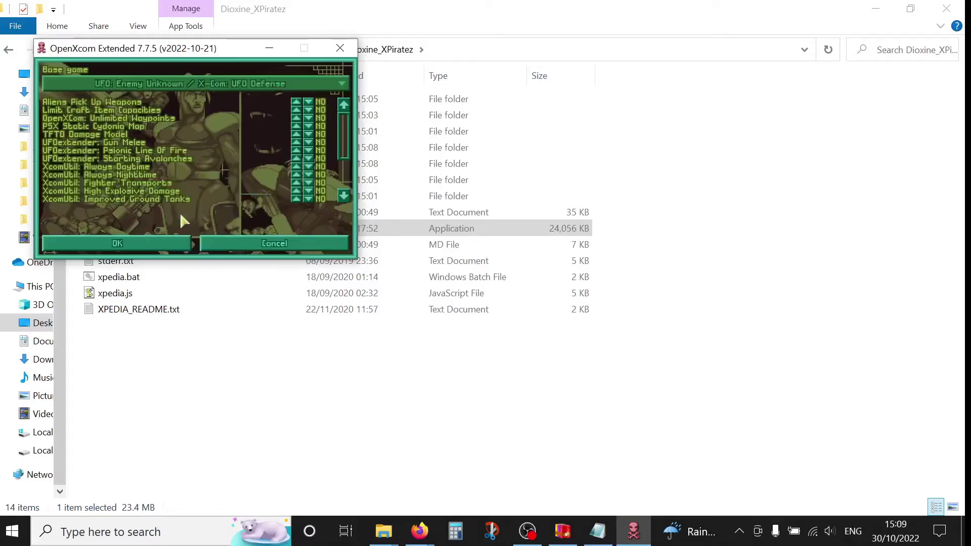
left_click(271, 85)
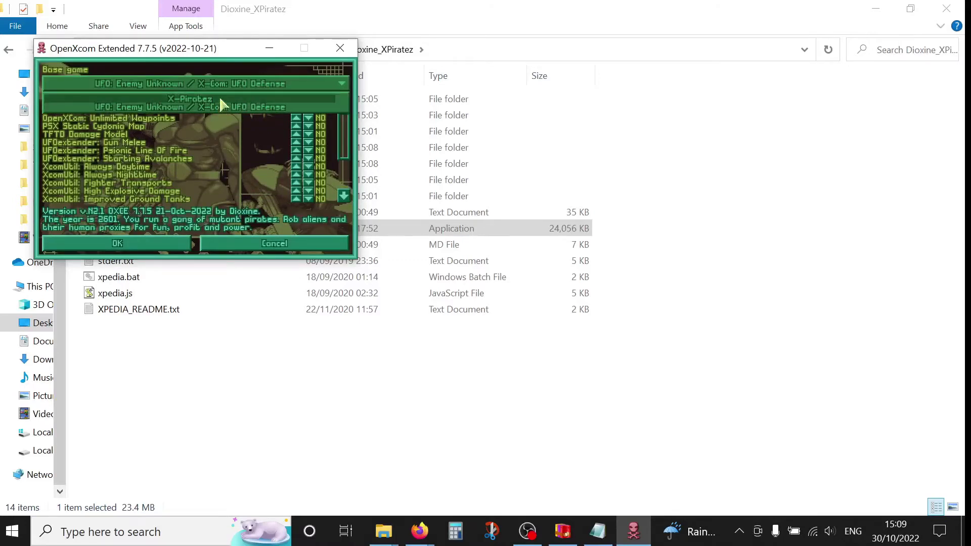
left_click(286, 247)
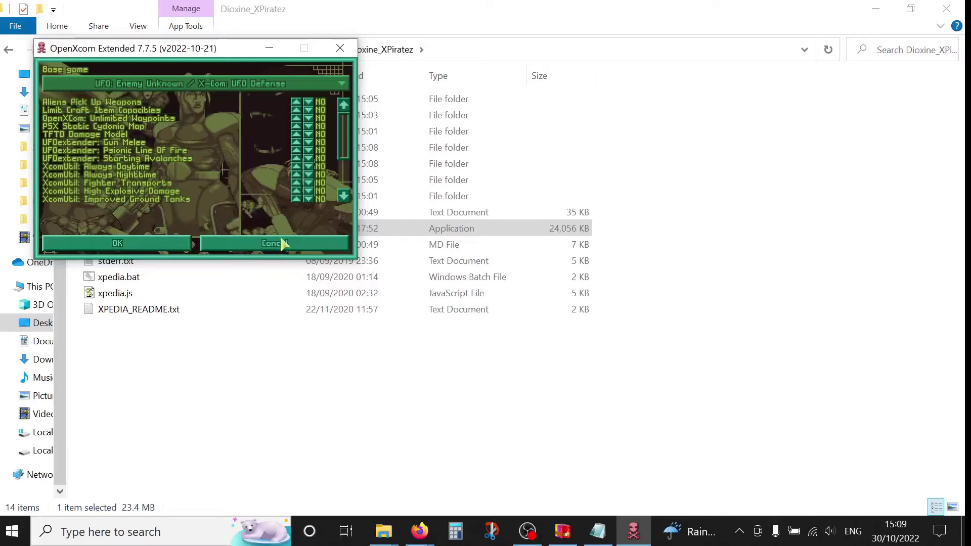
left_click(277, 245)
left_click(258, 218)
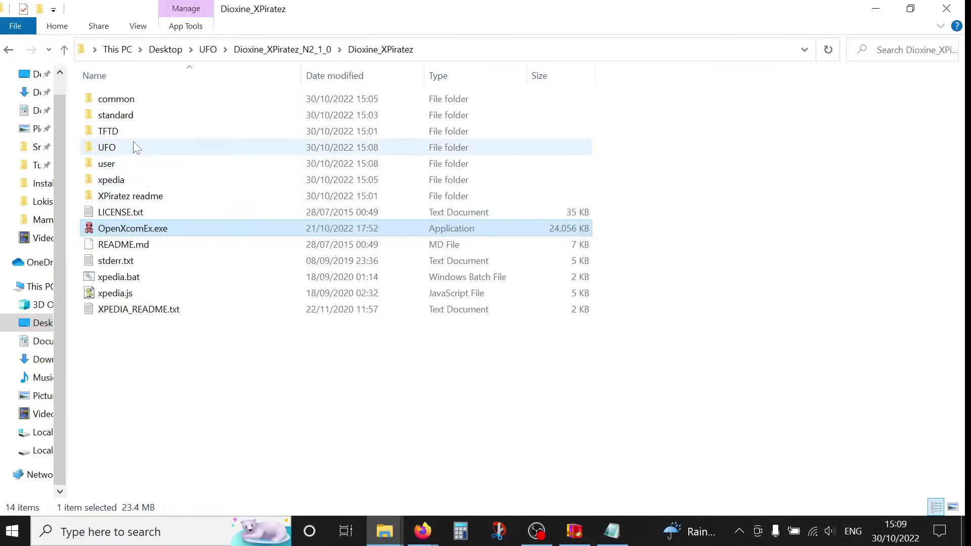
Step: Read README.txt in the TFTD subfolder of Dioxine_XPiratez for its required Terror From the Deep subfolders, and close it
double_click(112, 134)
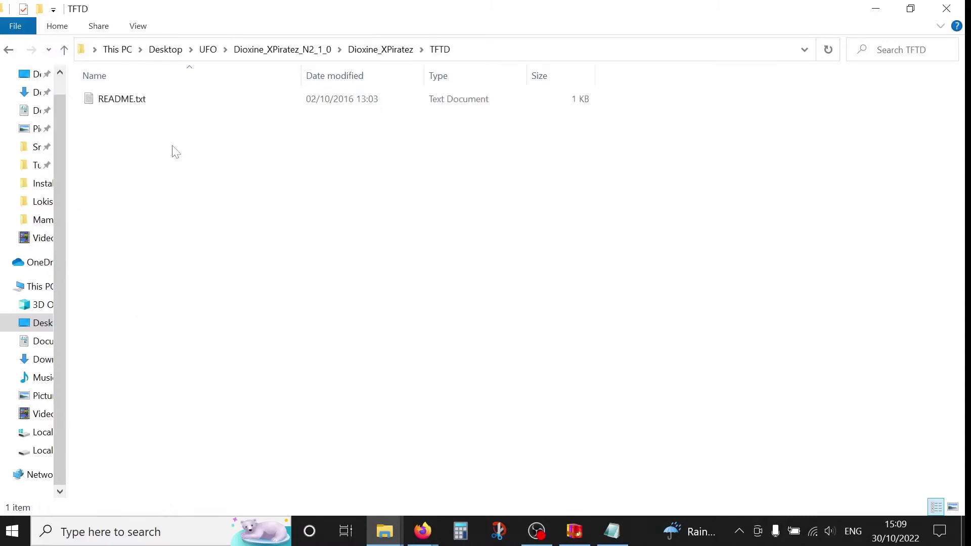
double_click(128, 102)
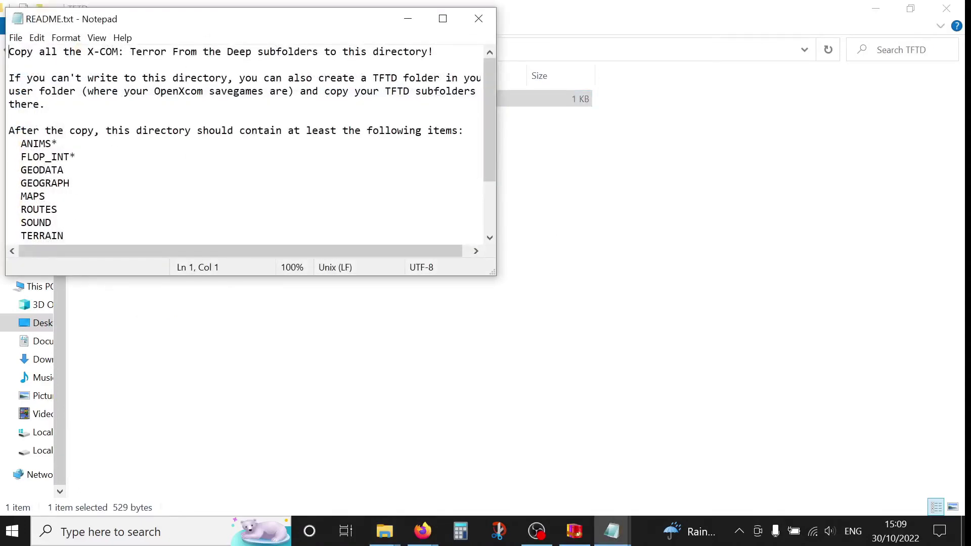
scroll(243, 147, "down", 2)
scroll(243, 147, "up", 2)
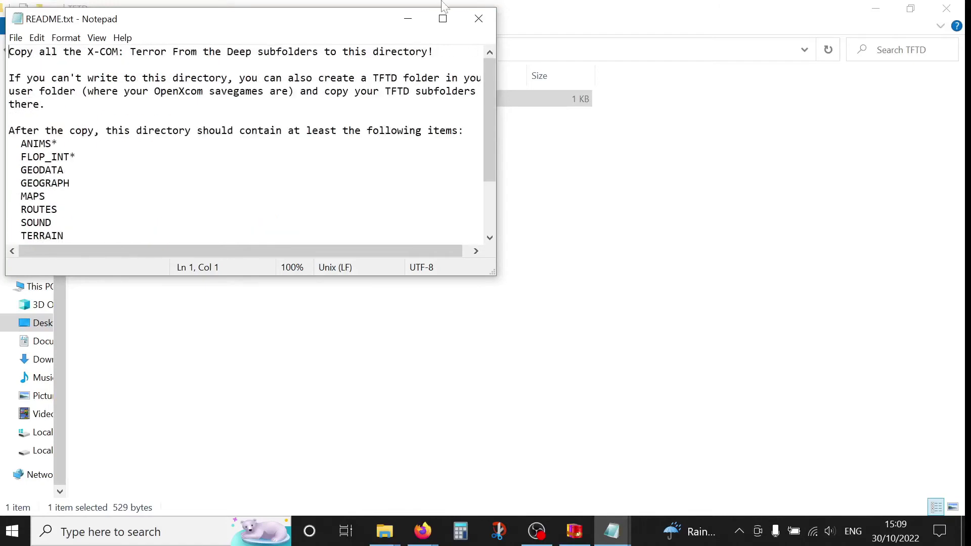
left_click(478, 18)
mouse_move(384, 529)
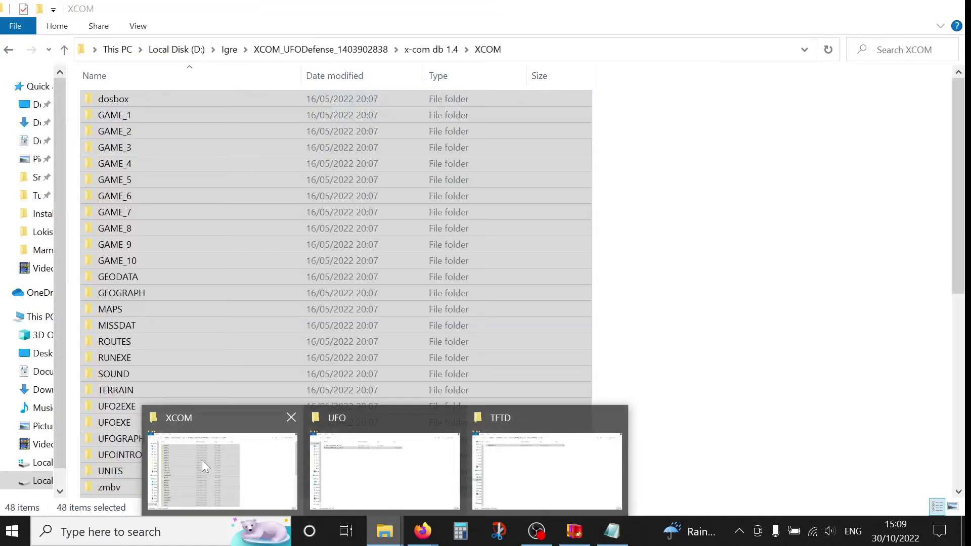
left_click(202, 460)
left_click(65, 50)
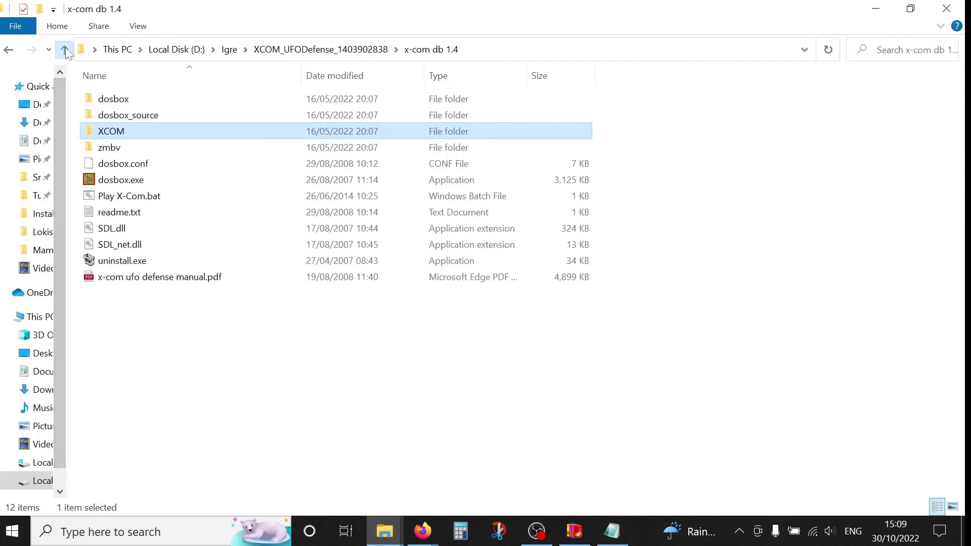
left_click(65, 47)
left_click(65, 47)
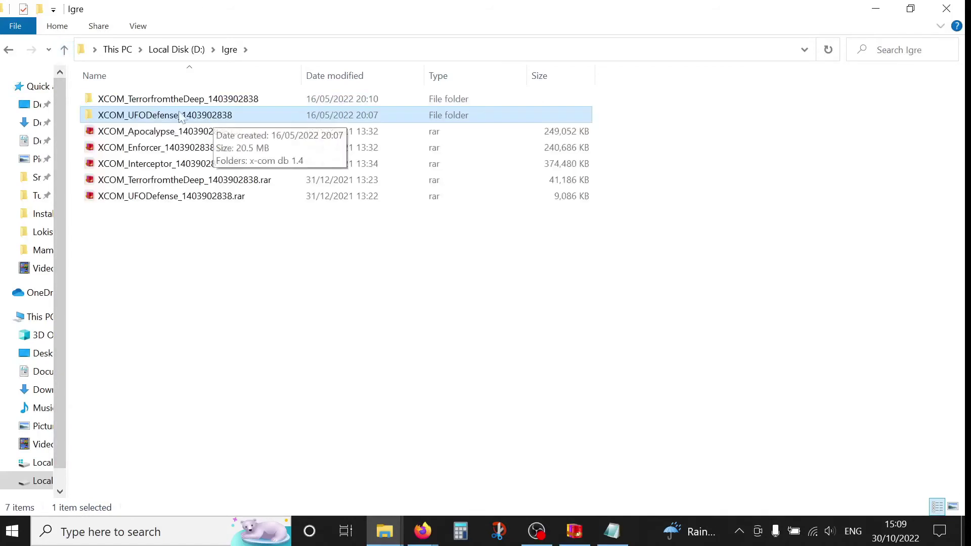
left_click(157, 102)
double_click(157, 102)
double_click(136, 101)
left_click(104, 132)
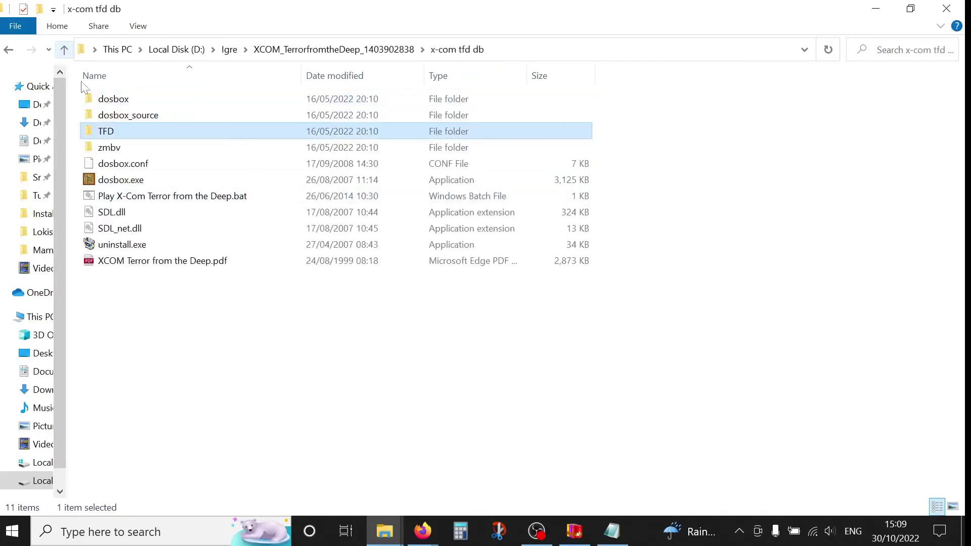
double_click(108, 133)
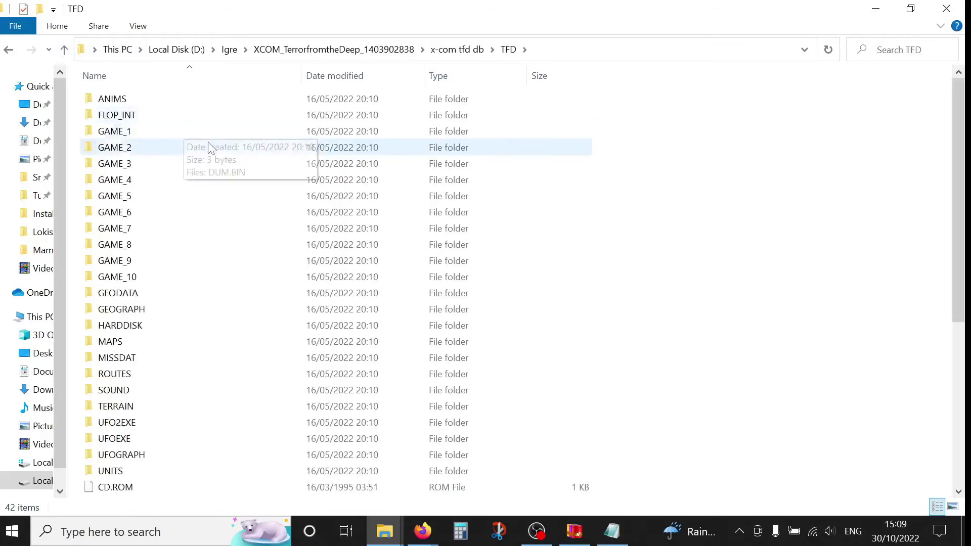
Step: Copy all TFD contents into the TFTD subfolder, skipping the duplicate README.TXT, and return to the Dioxine_XPiratez folder
key("ctrl+a")
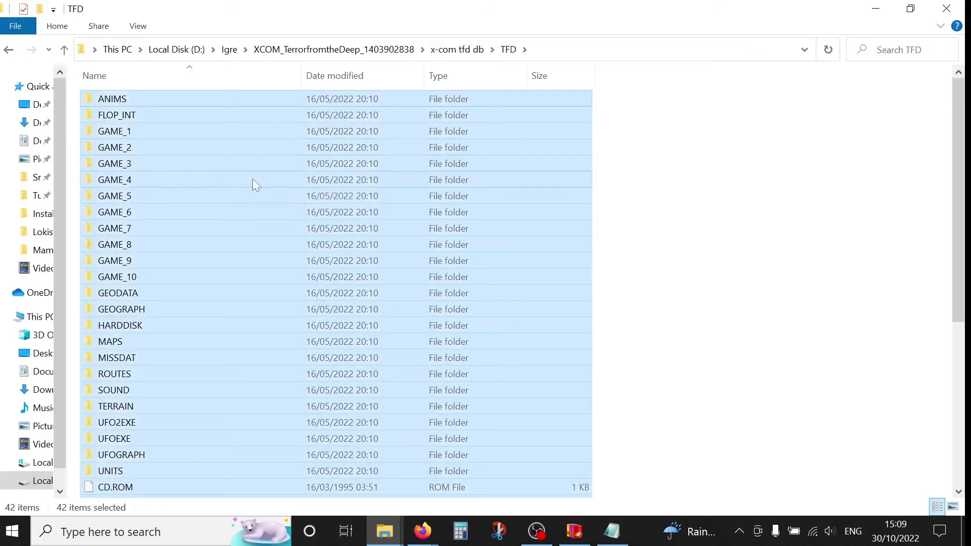
left_click(384, 531)
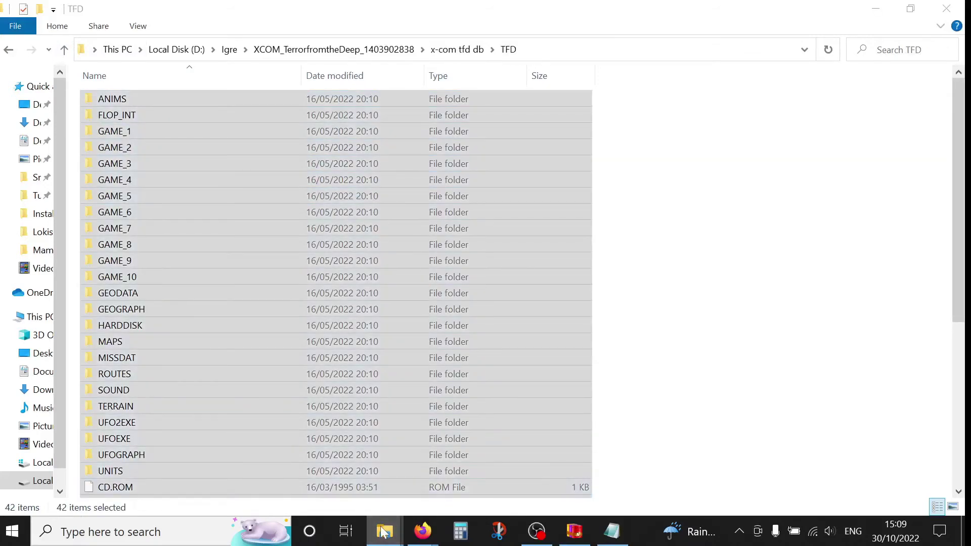
left_click(488, 457)
right_click(151, 199)
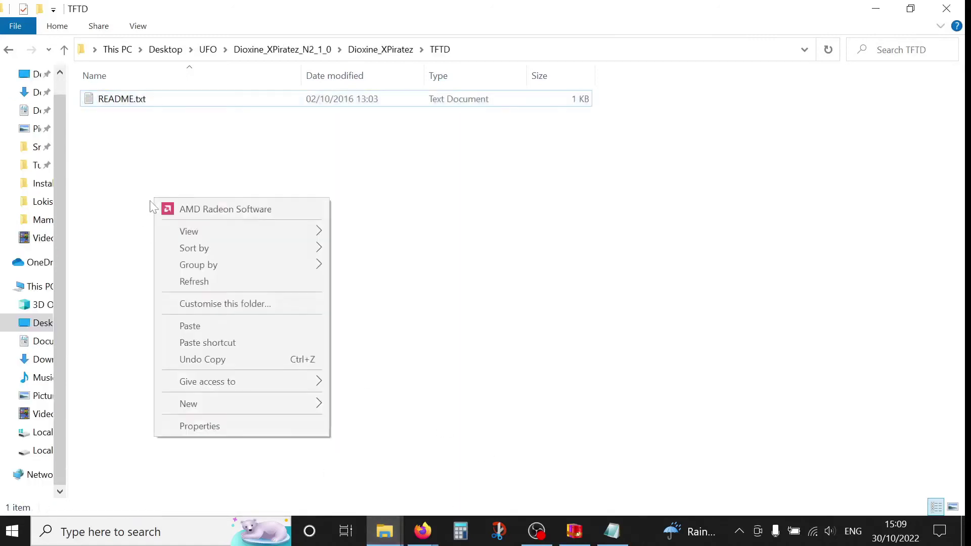
left_click(218, 326)
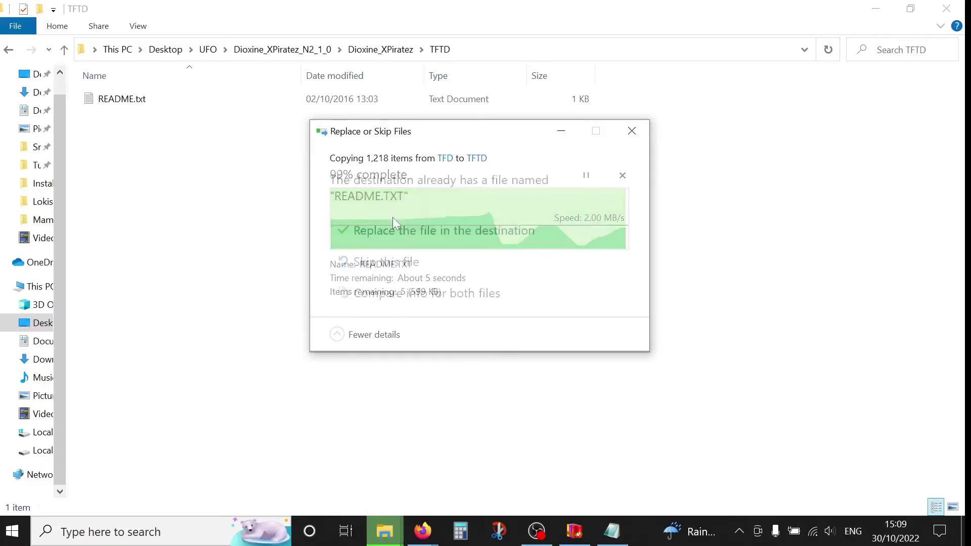
left_click(439, 257)
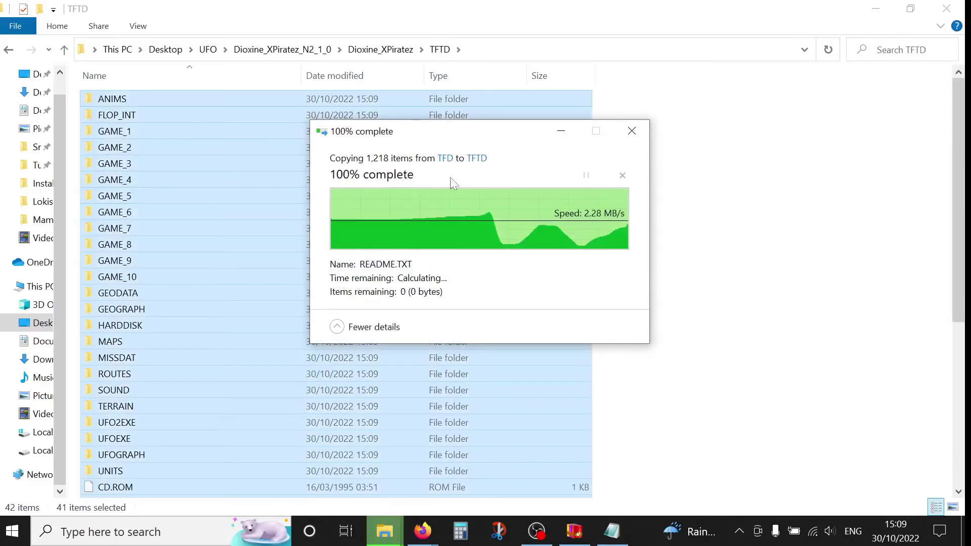
left_click(64, 49)
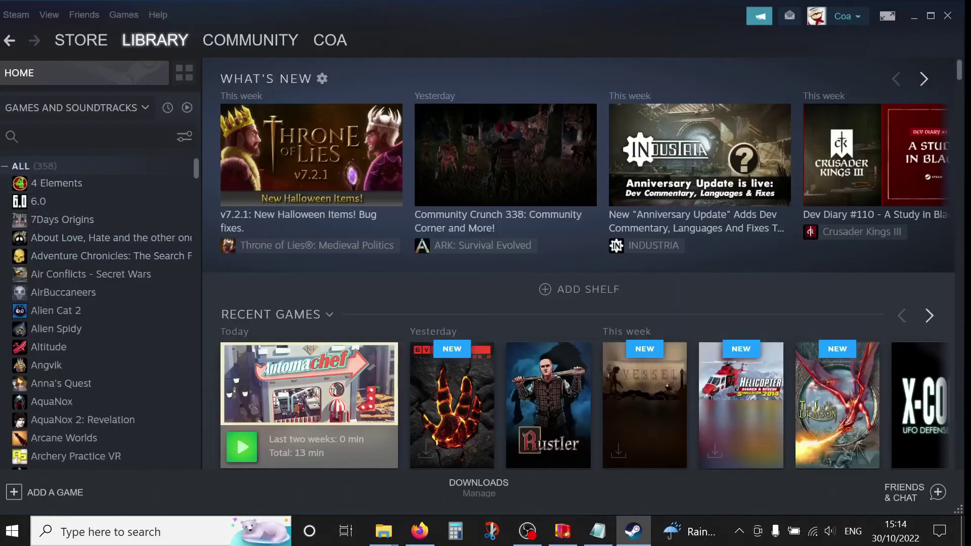
Step: In Steam, search the library for "xcom", browse the local files of X-COM: UFO Defense, and open their XCOM folder
left_click(83, 136)
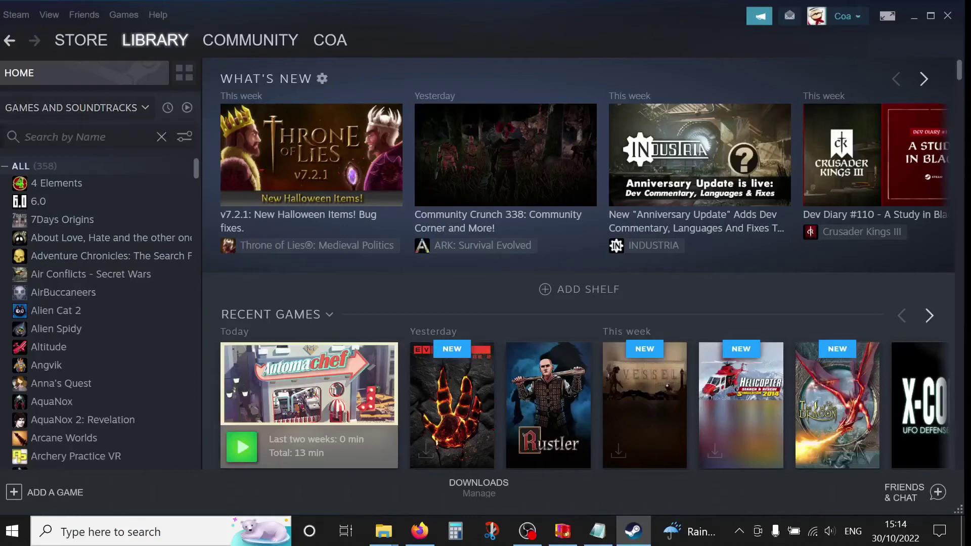
type("xcom")
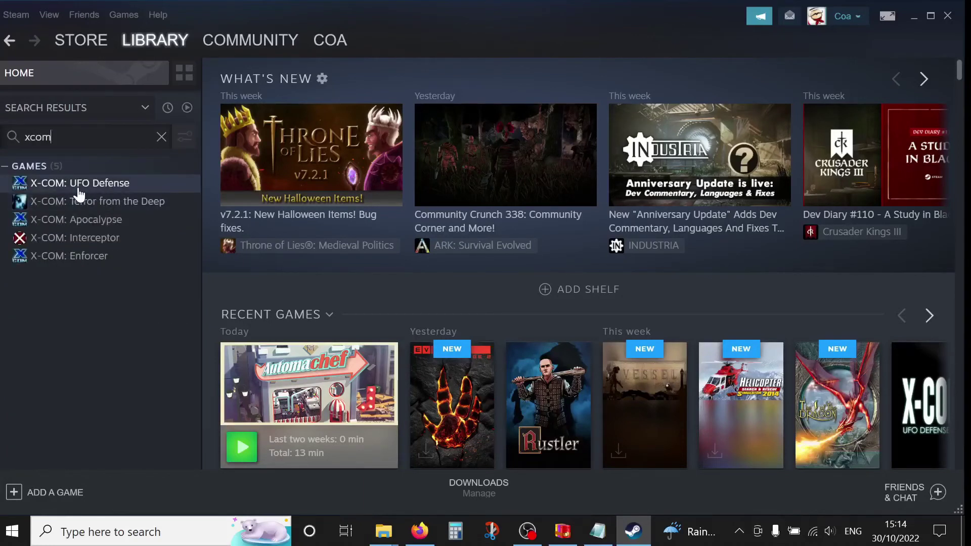
right_click(116, 185)
mouse_move(189, 250)
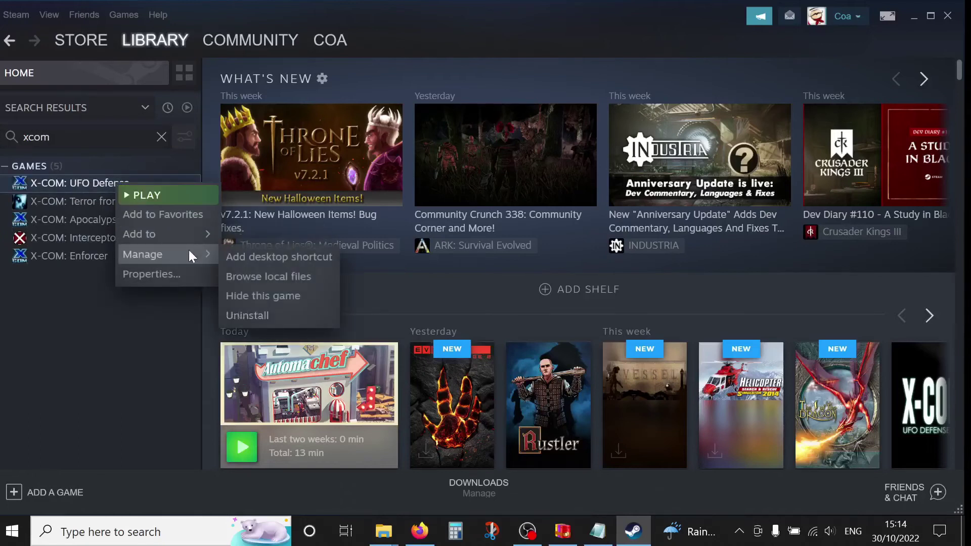
left_click(277, 285)
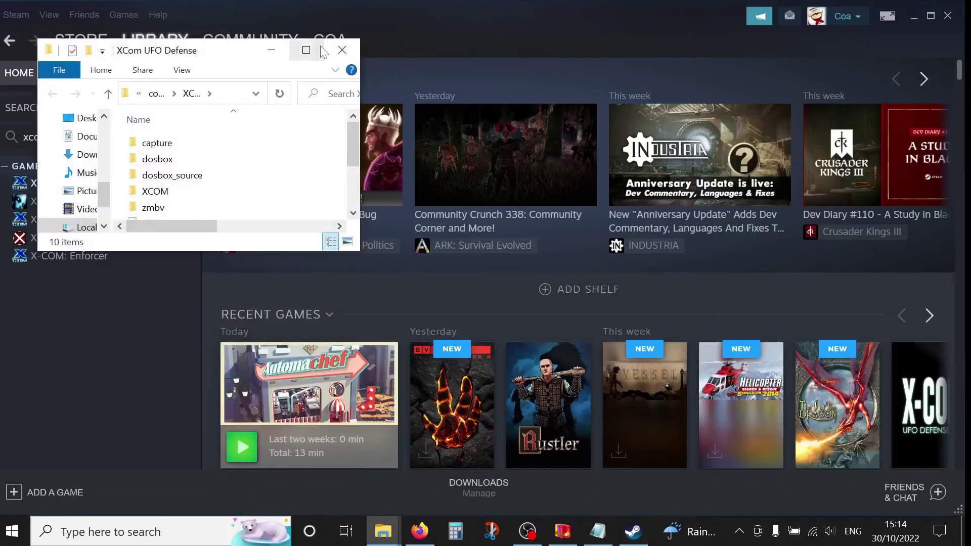
left_click(306, 51)
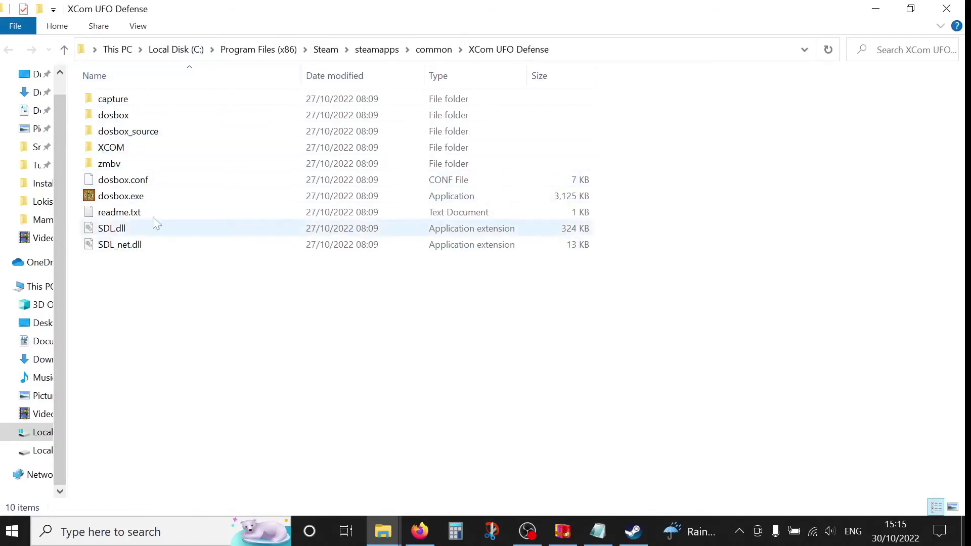
double_click(120, 152)
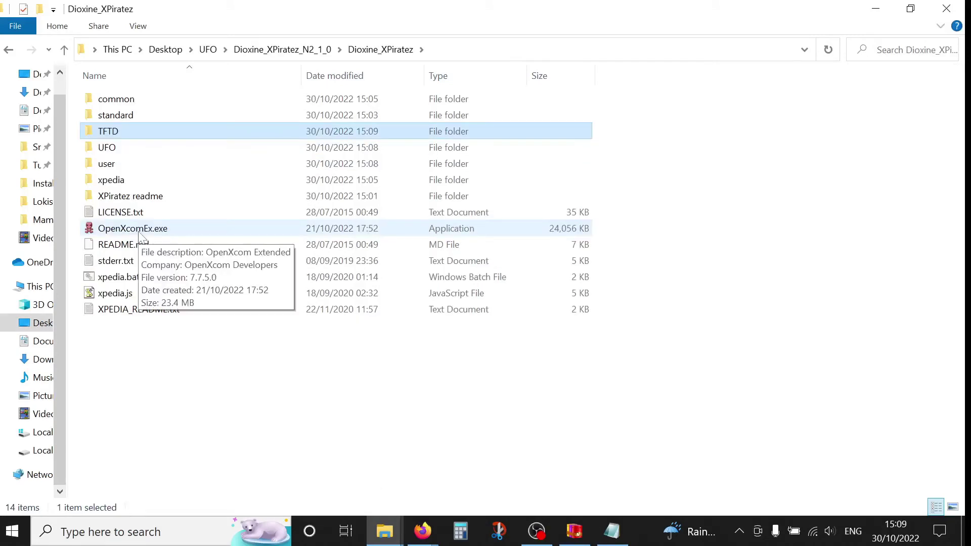
Step: Launch OpenXcomEx.exe from the Dioxine_XPiratez folder, set X-Piratez as the base game in the mod settings, and skip the intro
double_click(142, 234)
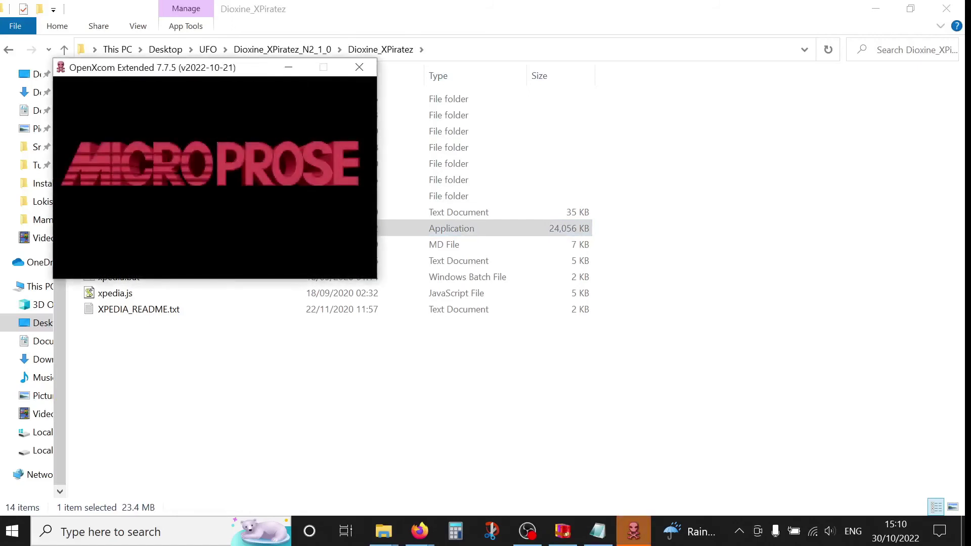
left_click(202, 237)
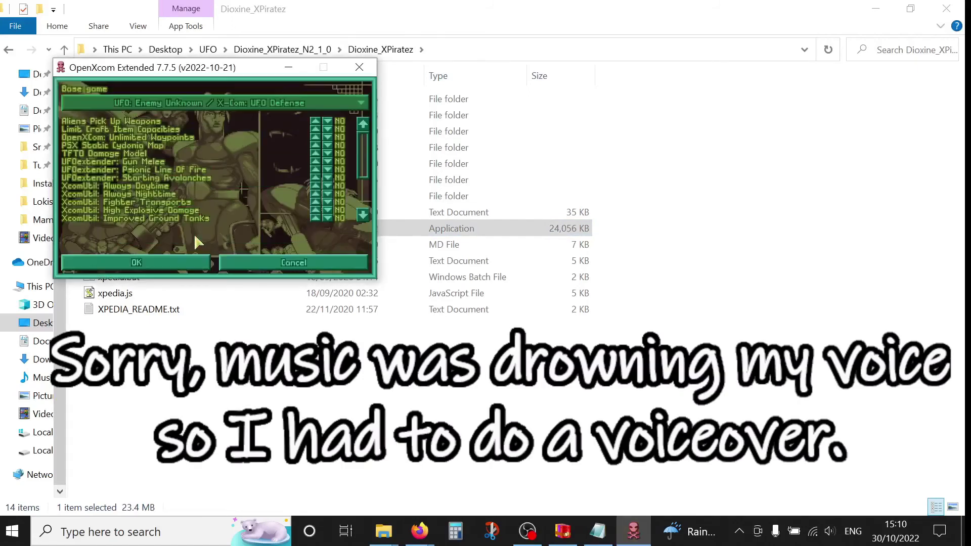
left_click(241, 103)
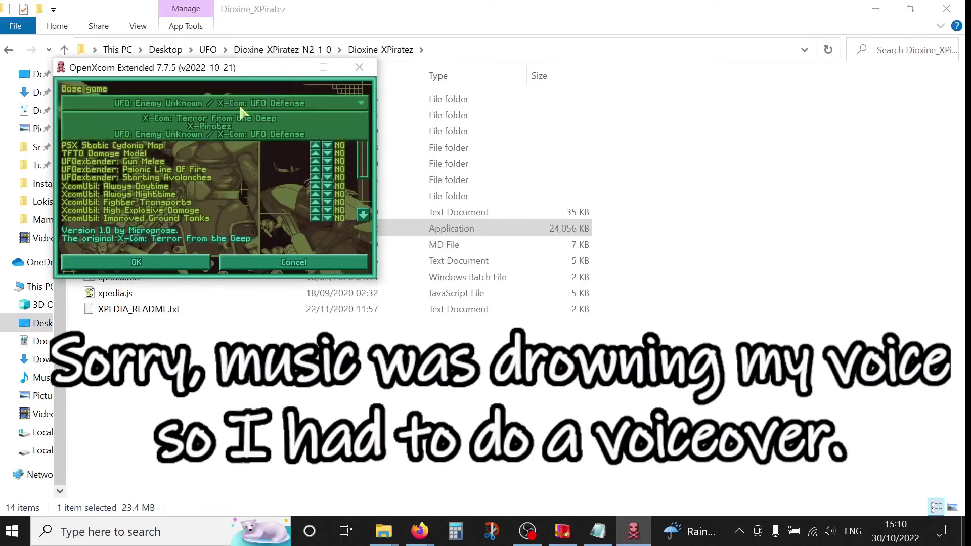
left_click(286, 126)
left_click(175, 262)
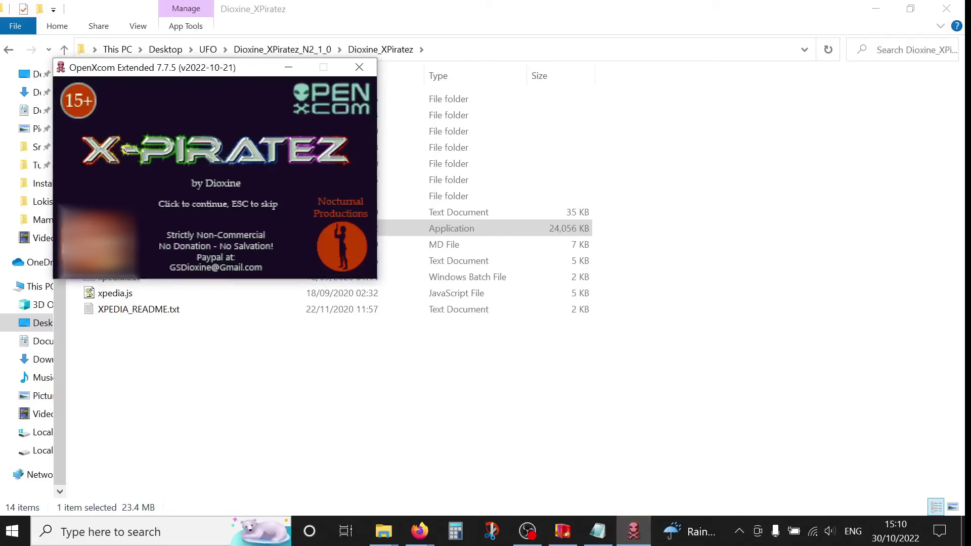
left_click(87, 206)
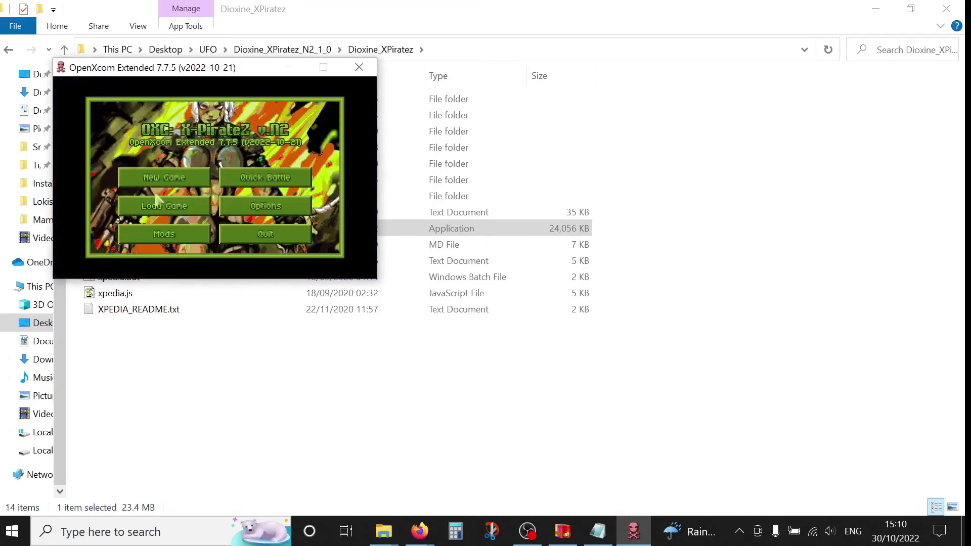
Step: In the game's video options, set the display resolution to 1920 x 1080 and the display mode to Fullscreen
left_click(243, 213)
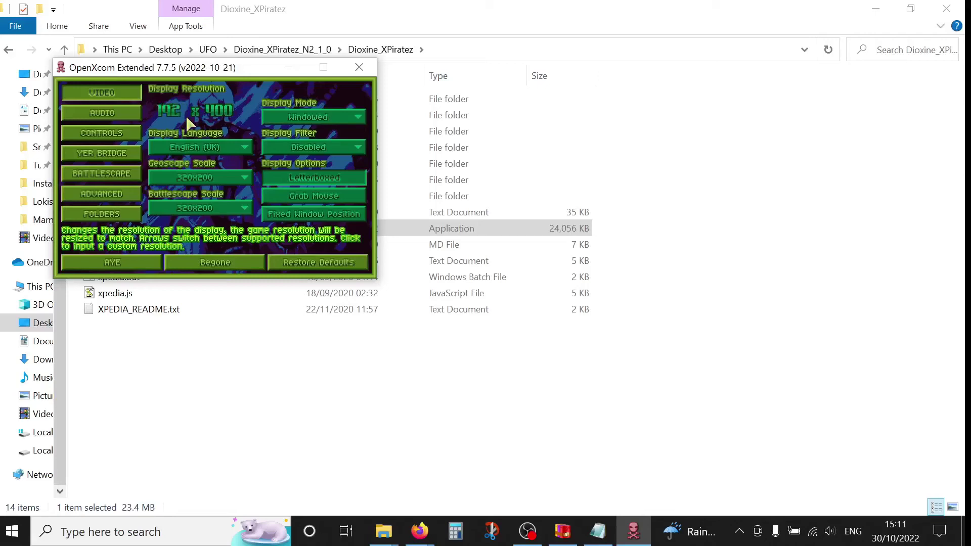
type("0")
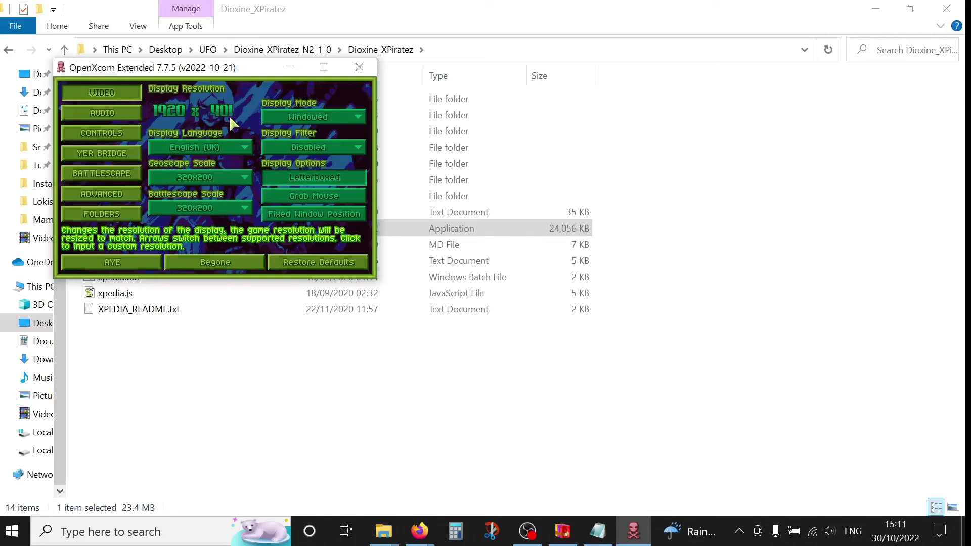
left_click(231, 122)
type("1080")
left_click(308, 123)
left_click(313, 146)
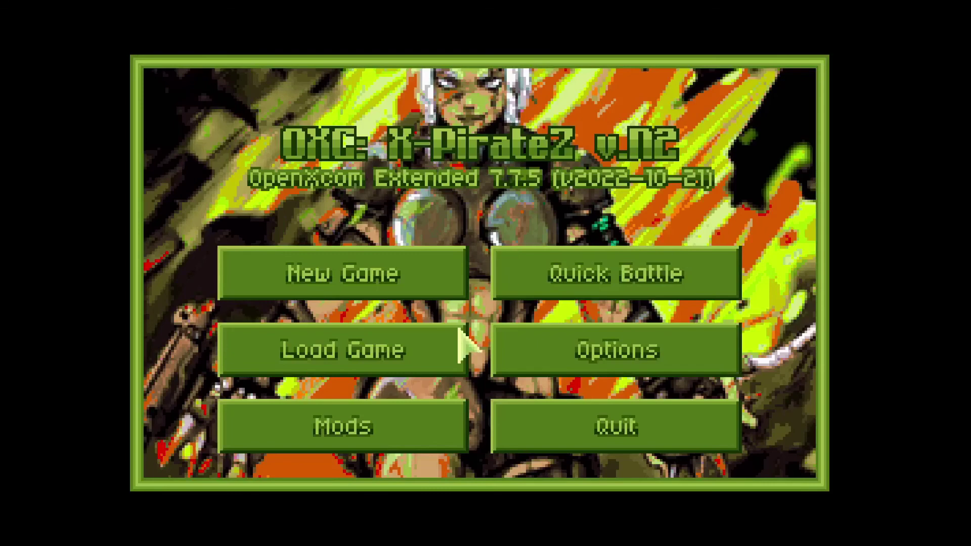
Step: In the video options, set both the Geoscape scale and the Battlescape scale to 3x
left_click(575, 347)
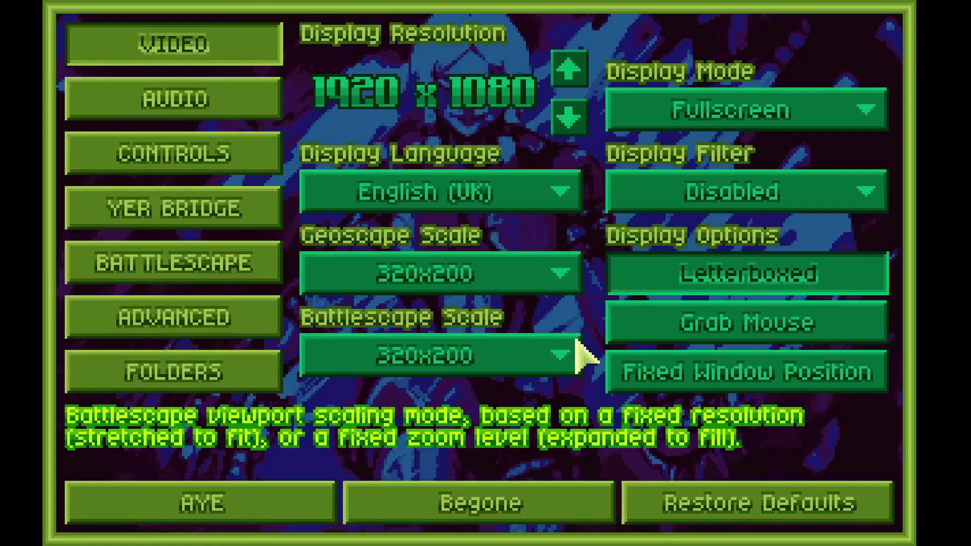
left_click(494, 271)
left_click(445, 358)
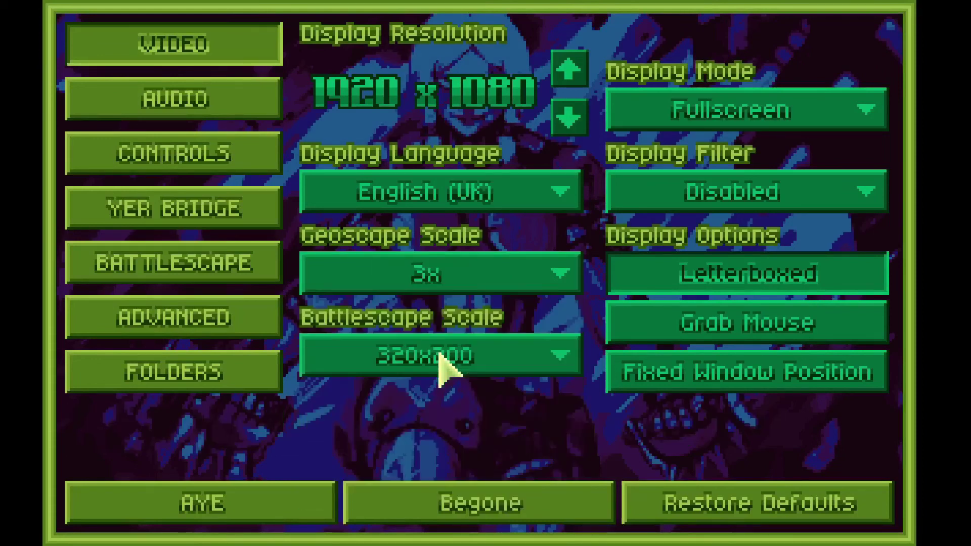
left_click(481, 349)
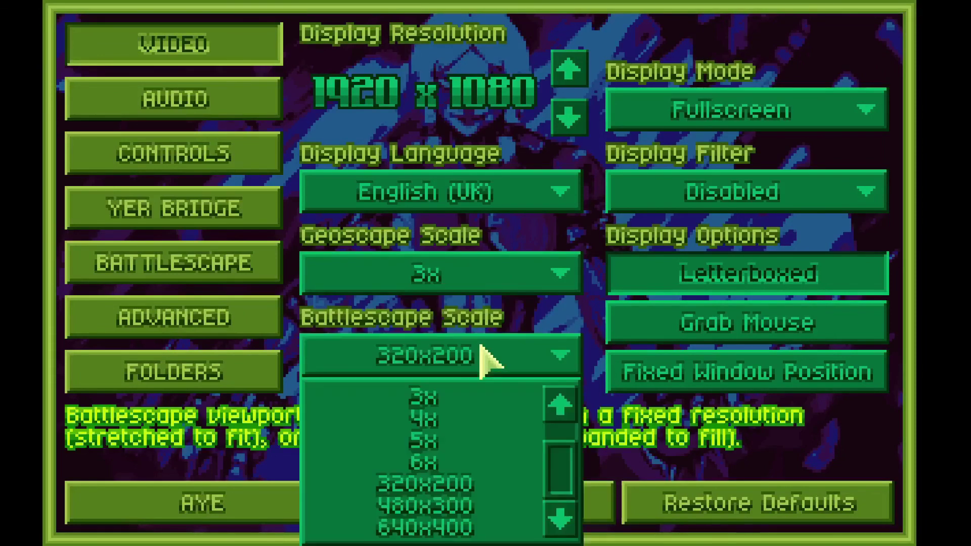
left_click(438, 399)
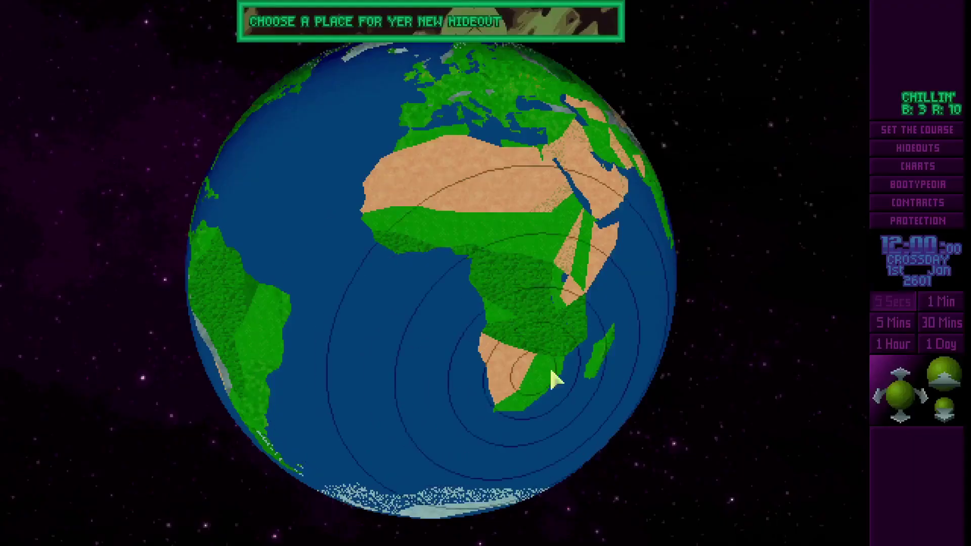
Step: Place the new hideout in Blackmarch in central Europe on the globe and confirm it
scroll(407, 353, "up", 5)
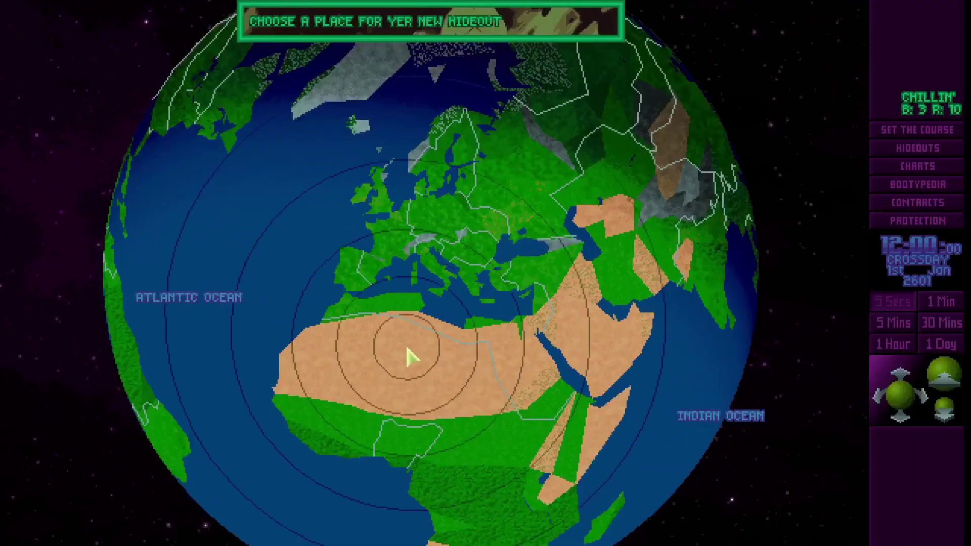
scroll(465, 273, "up", 2)
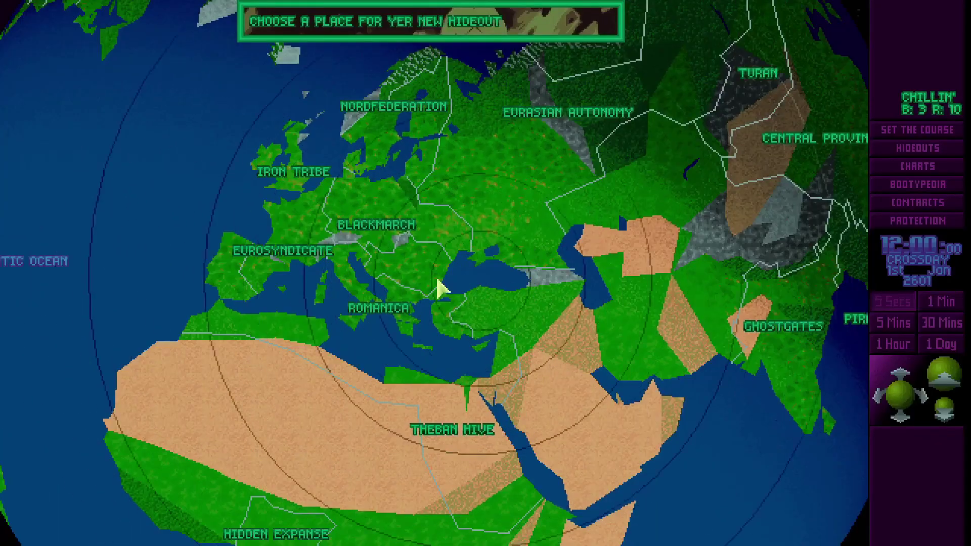
left_click(363, 220)
left_click(384, 321)
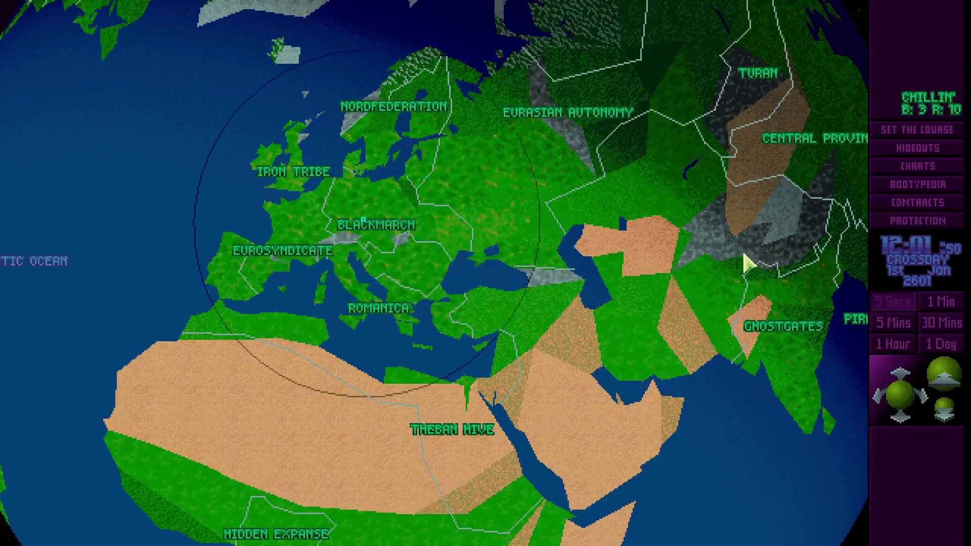